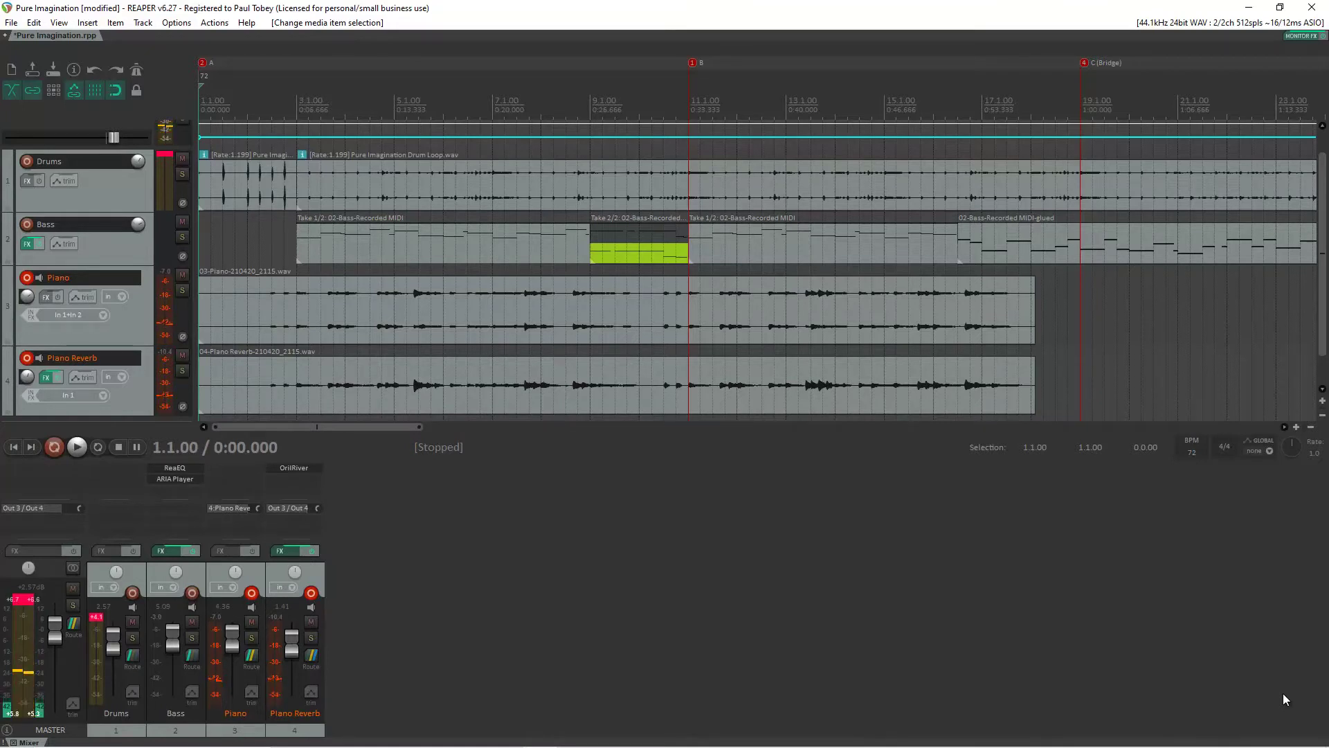
# Place the edit cursor at bar 11 (0:33.333), on the B marker
pyautogui.click(688, 102)
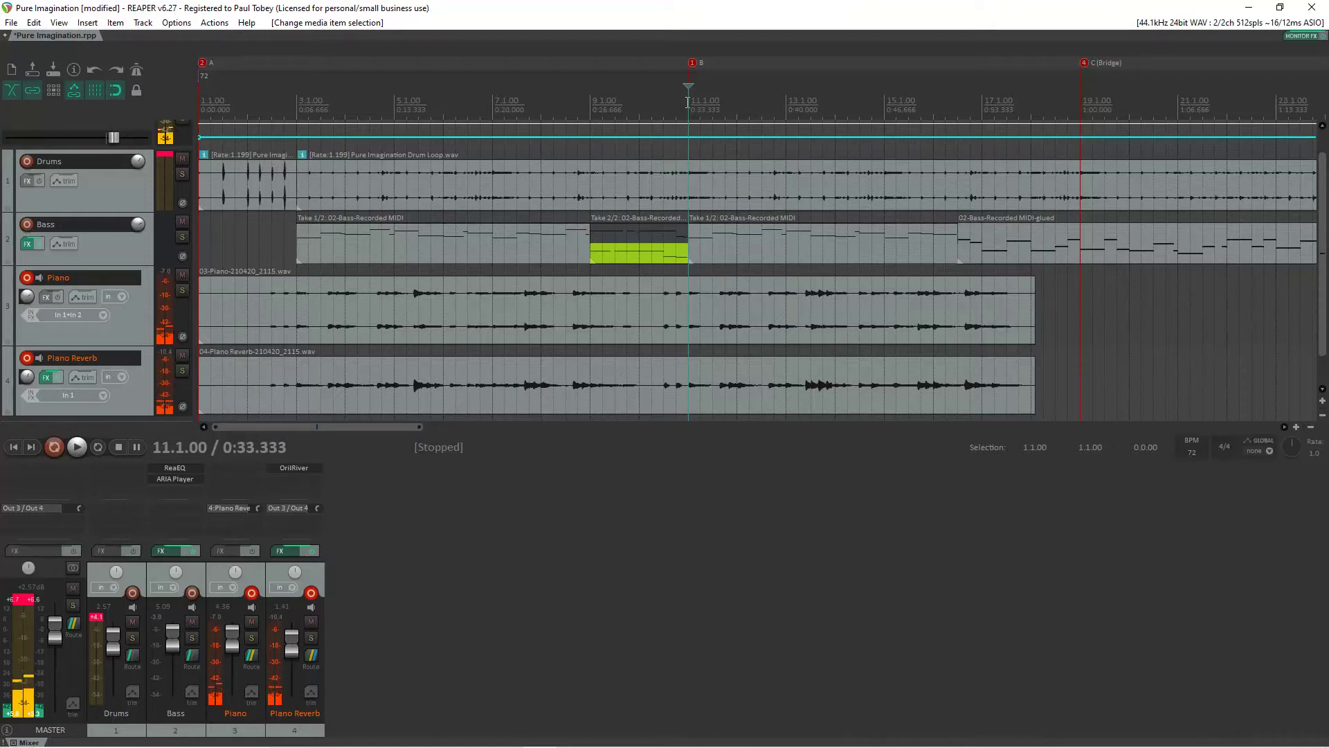
pyautogui.press('space')
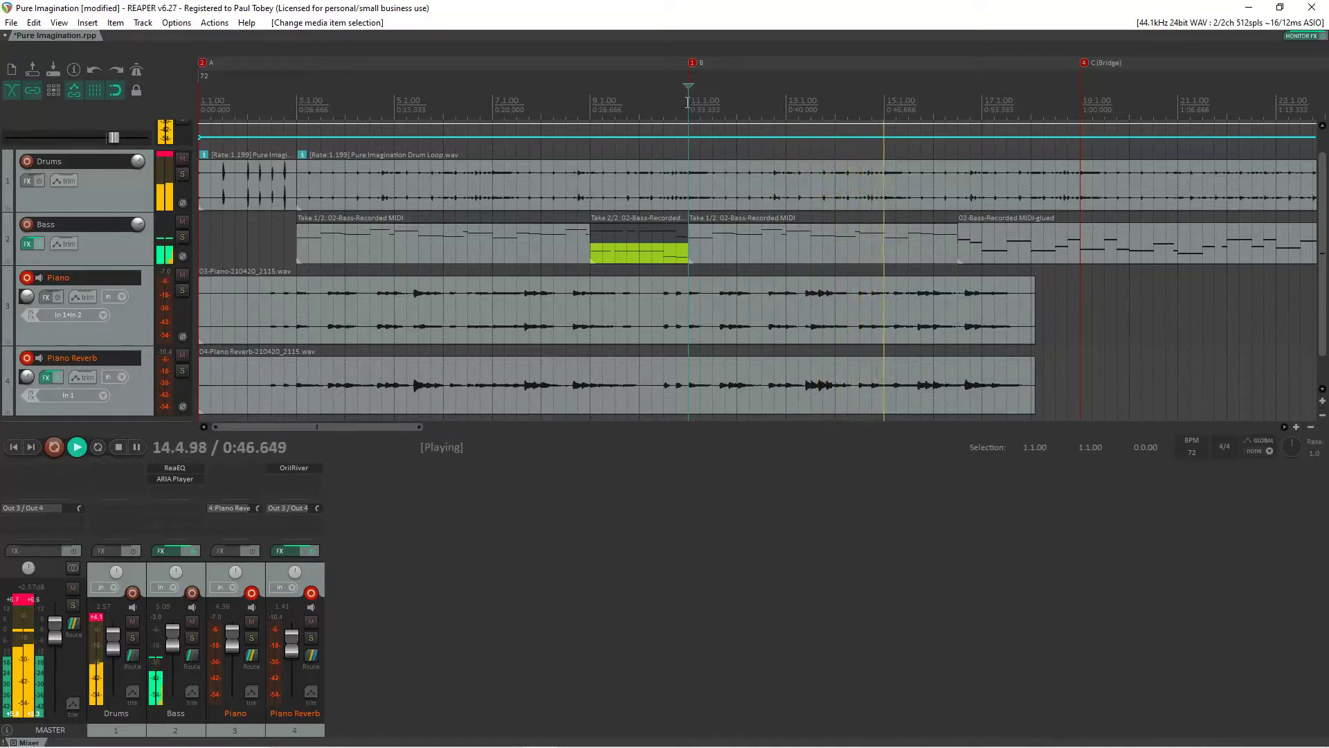
pyautogui.press('space')
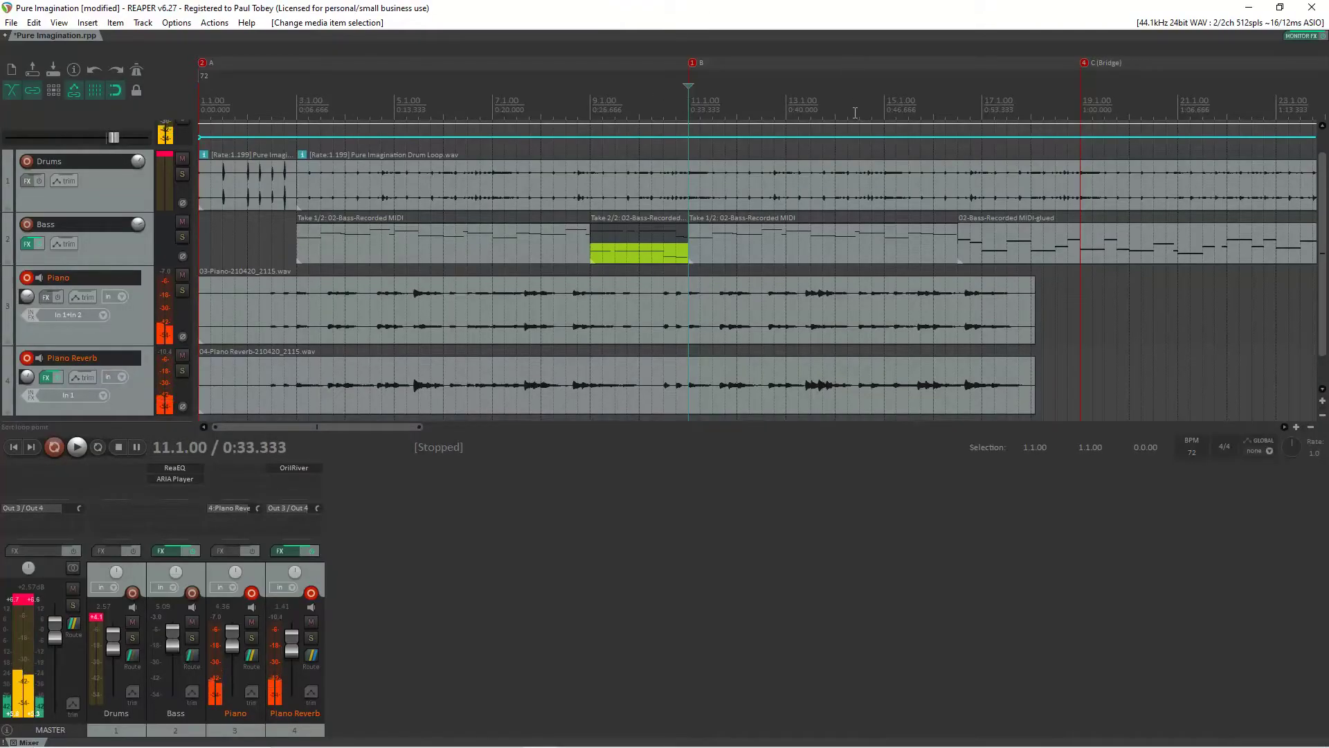
pyautogui.scroll(3, 854, 111)
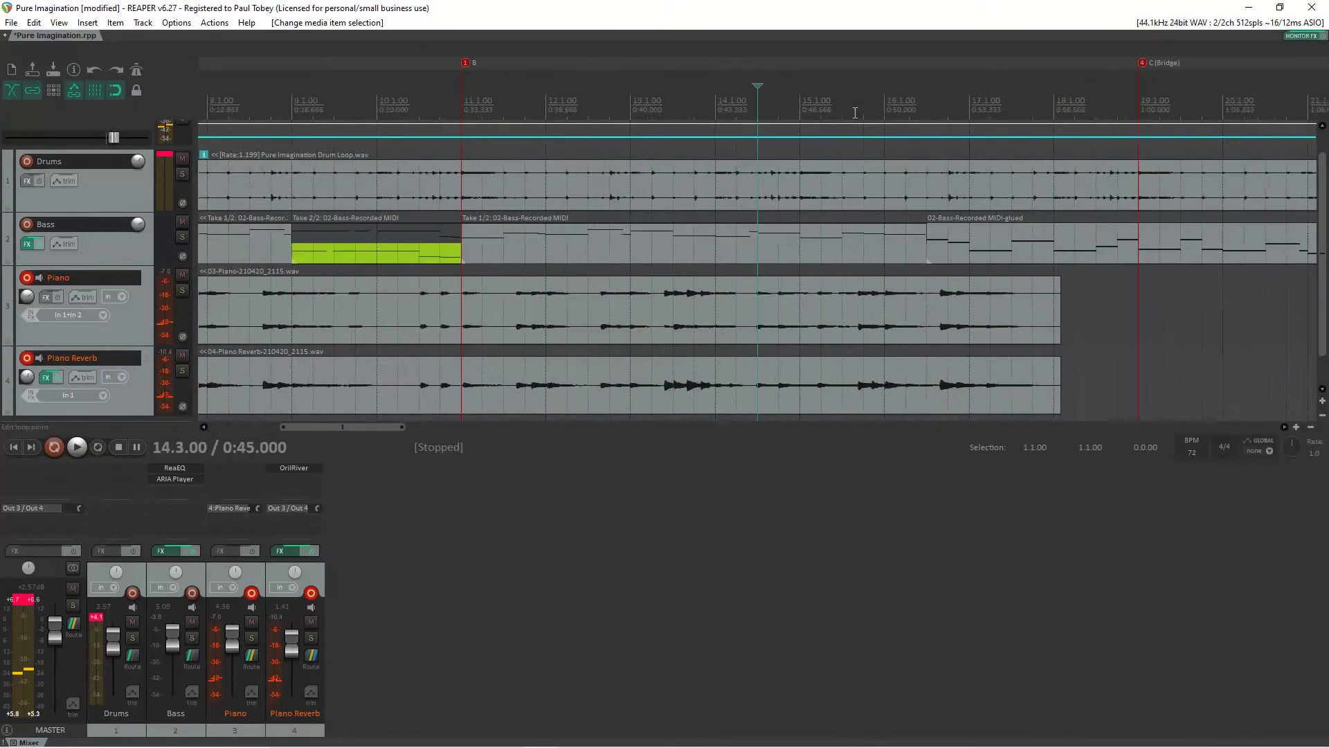
pyautogui.scroll(3, 854, 111)
# Listen to the passage from bar 14 beat 3, then stop playback
pyautogui.press('space')
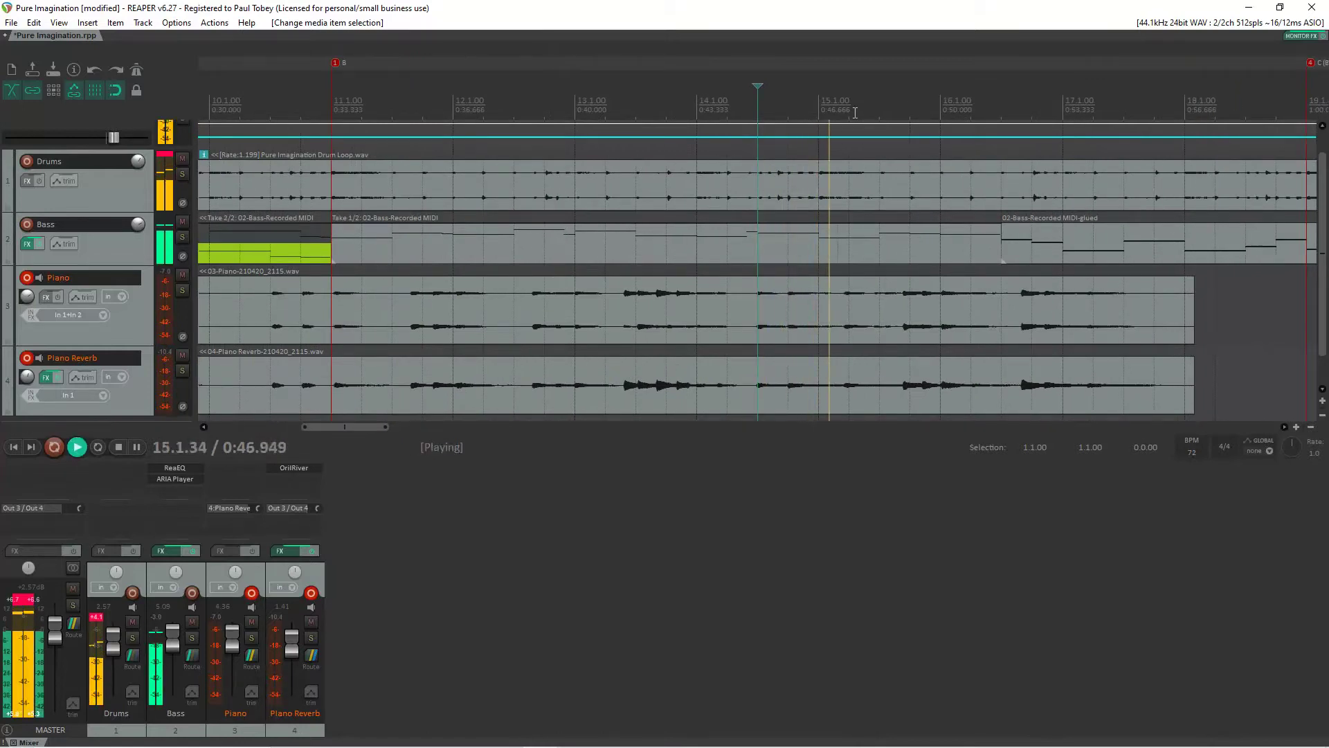
pyautogui.press('space')
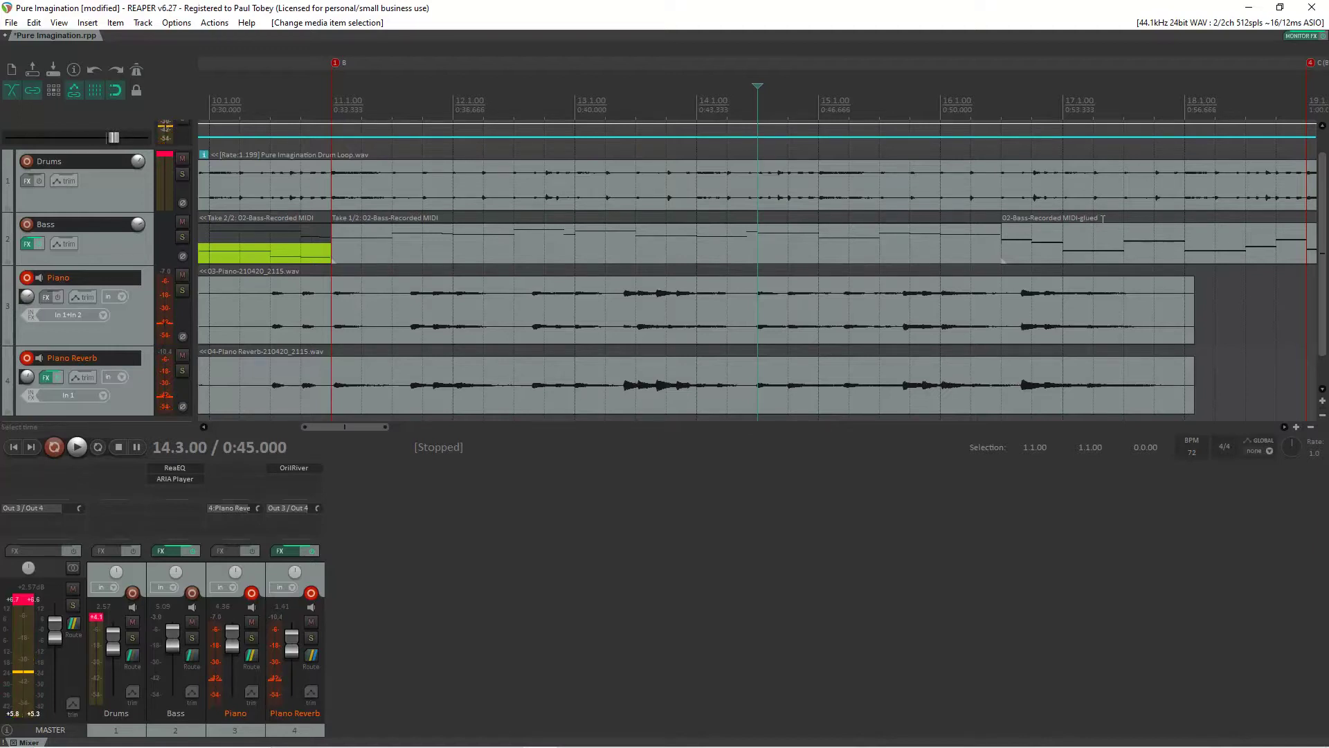
pyautogui.scroll(-2, 1103, 217)
pyautogui.scroll(-2, 1104, 217)
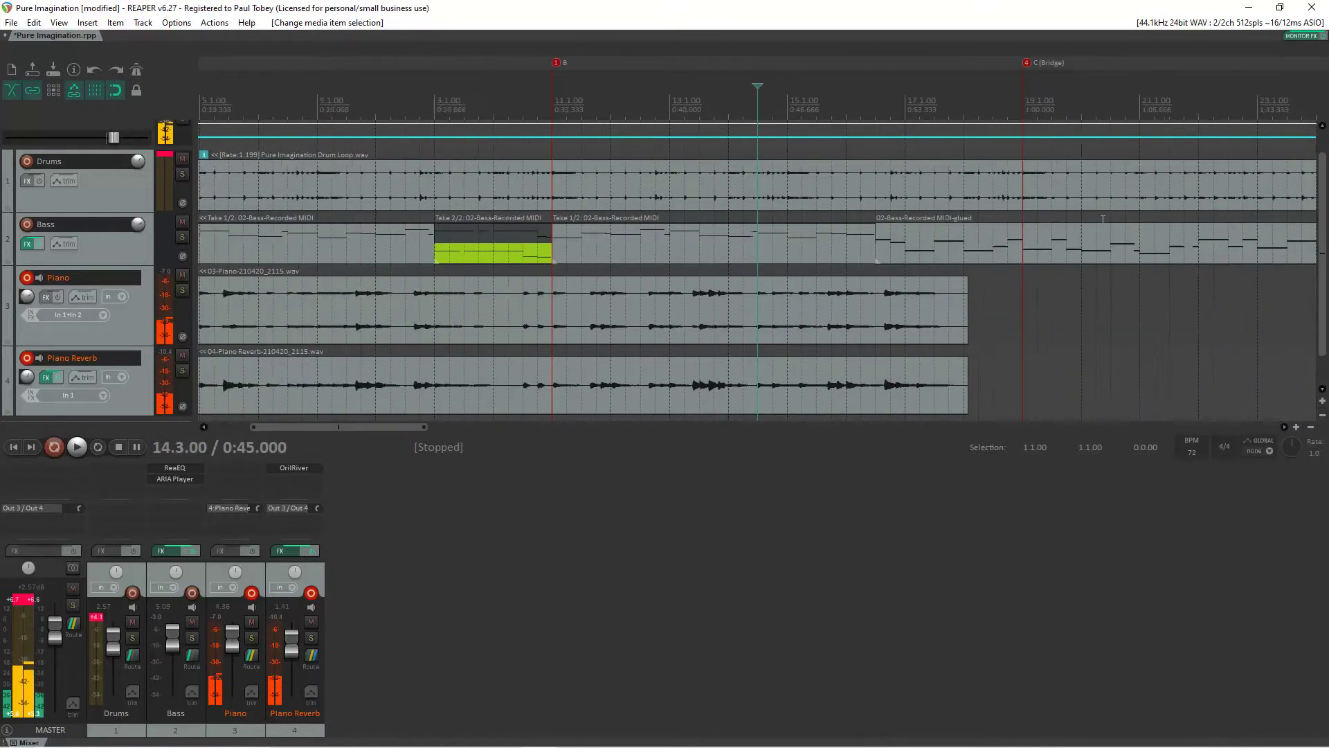
pyautogui.scroll(-2, 1103, 218)
pyautogui.scroll(-2, 1104, 217)
pyautogui.scroll(-1, 1103, 217)
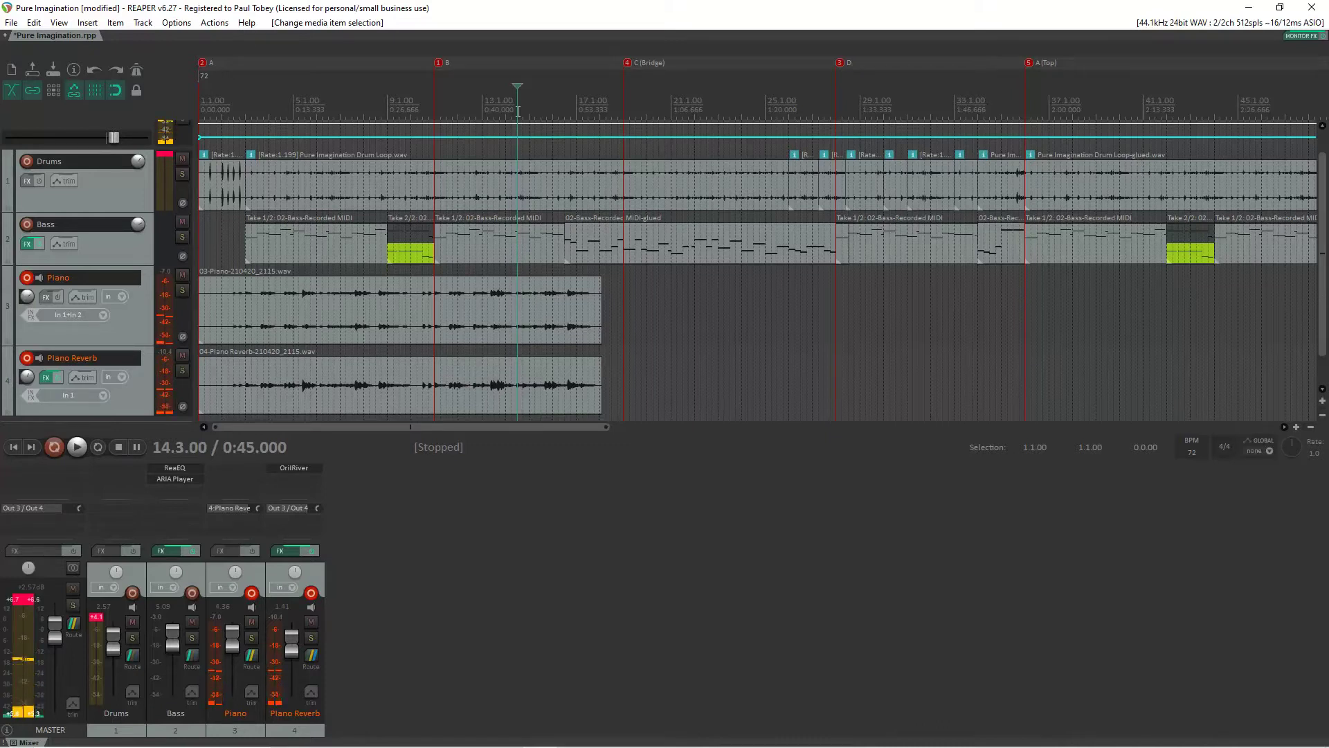
# Select bar 14 beat 3 through bar 36 and check the recording mode
pyautogui.moveTo(518, 112); pyautogui.dragTo(1023, 91)
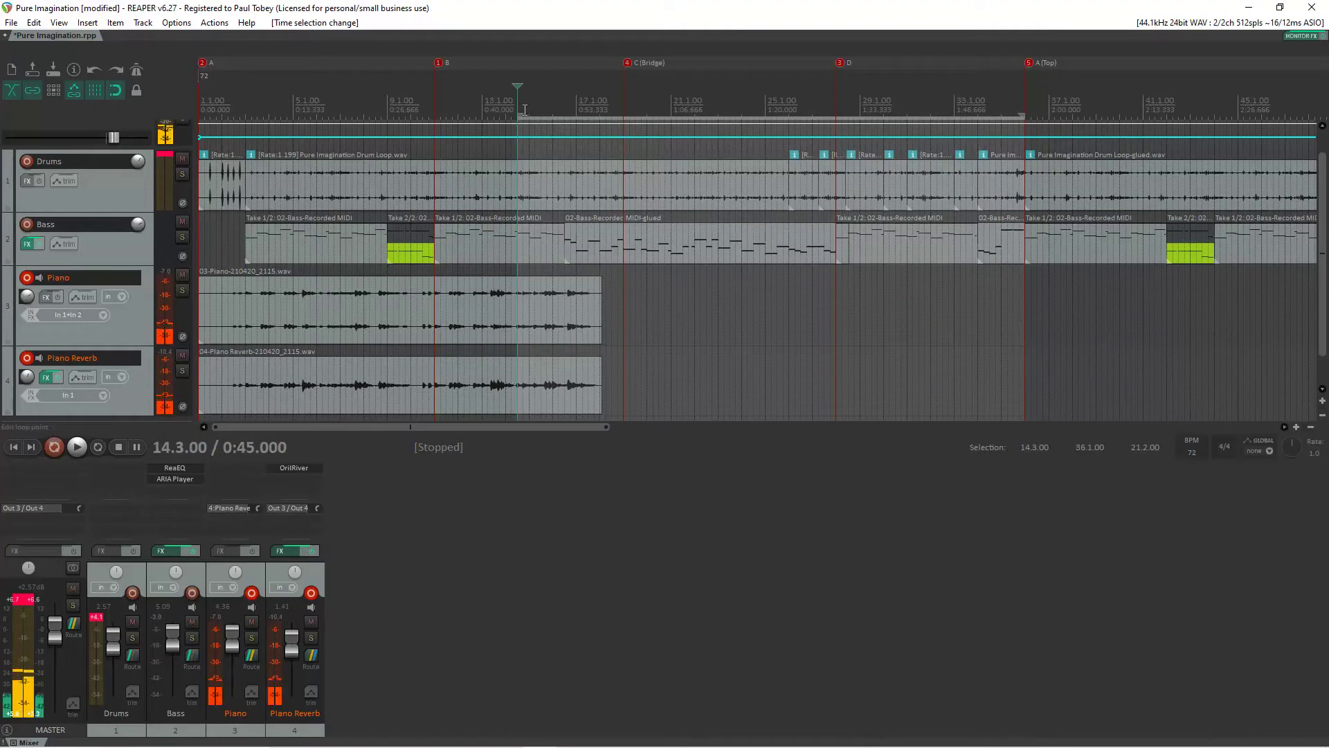
pyautogui.scroll(3, 519, 110)
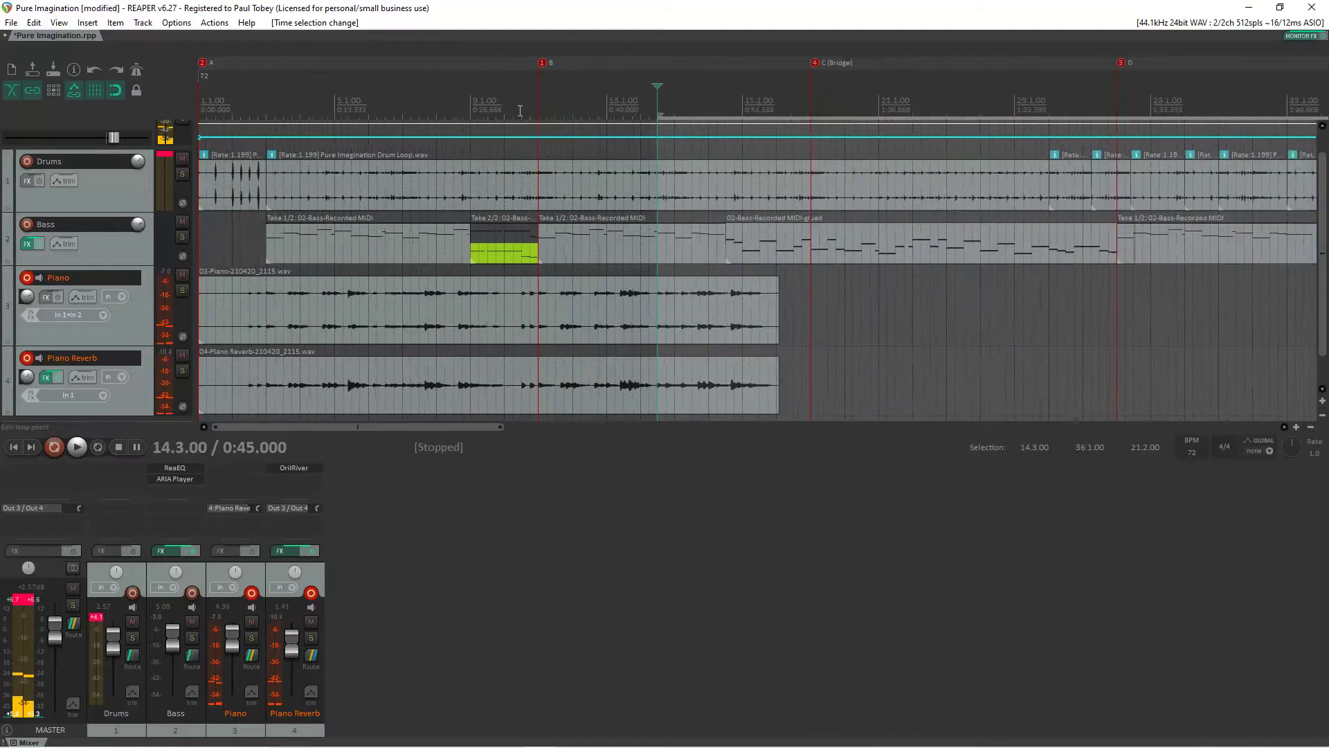
pyautogui.scroll(2, 519, 110)
pyautogui.scroll(2, 520, 110)
pyautogui.scroll(2, 519, 110)
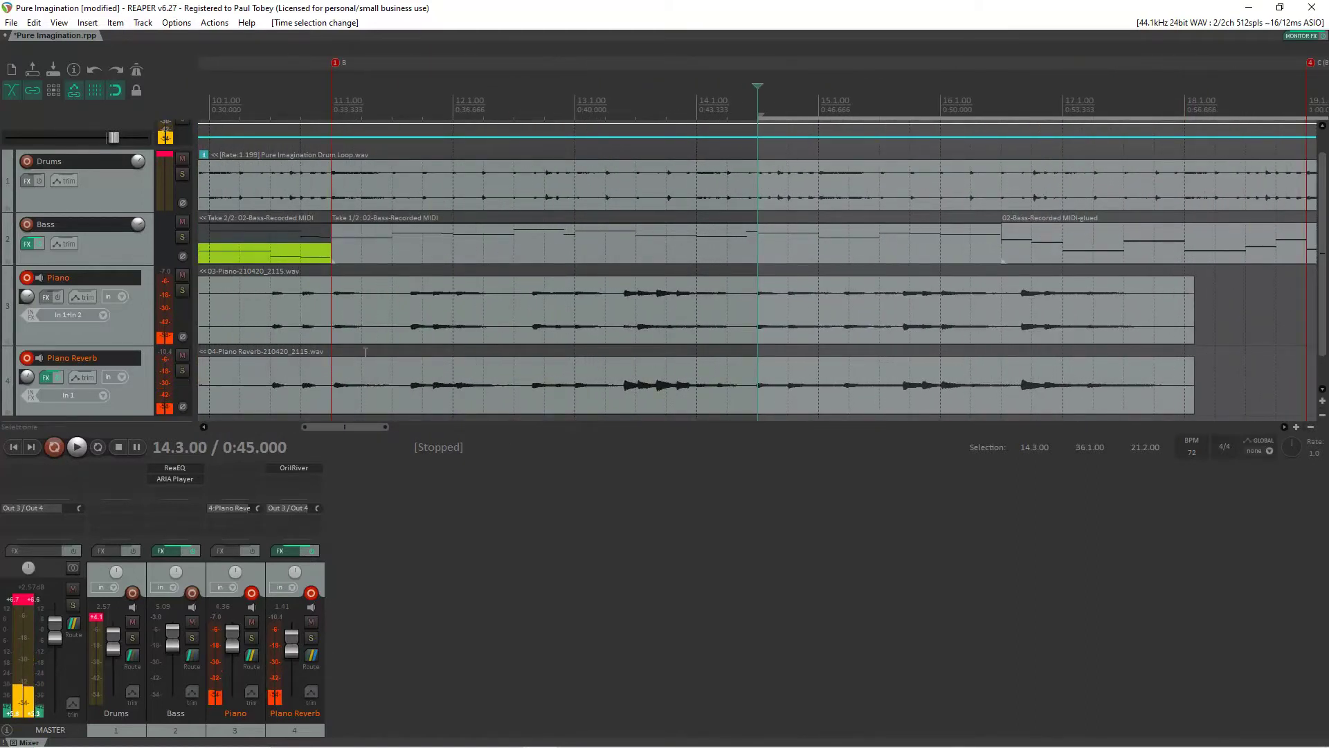
pyautogui.rightClick(53, 448)
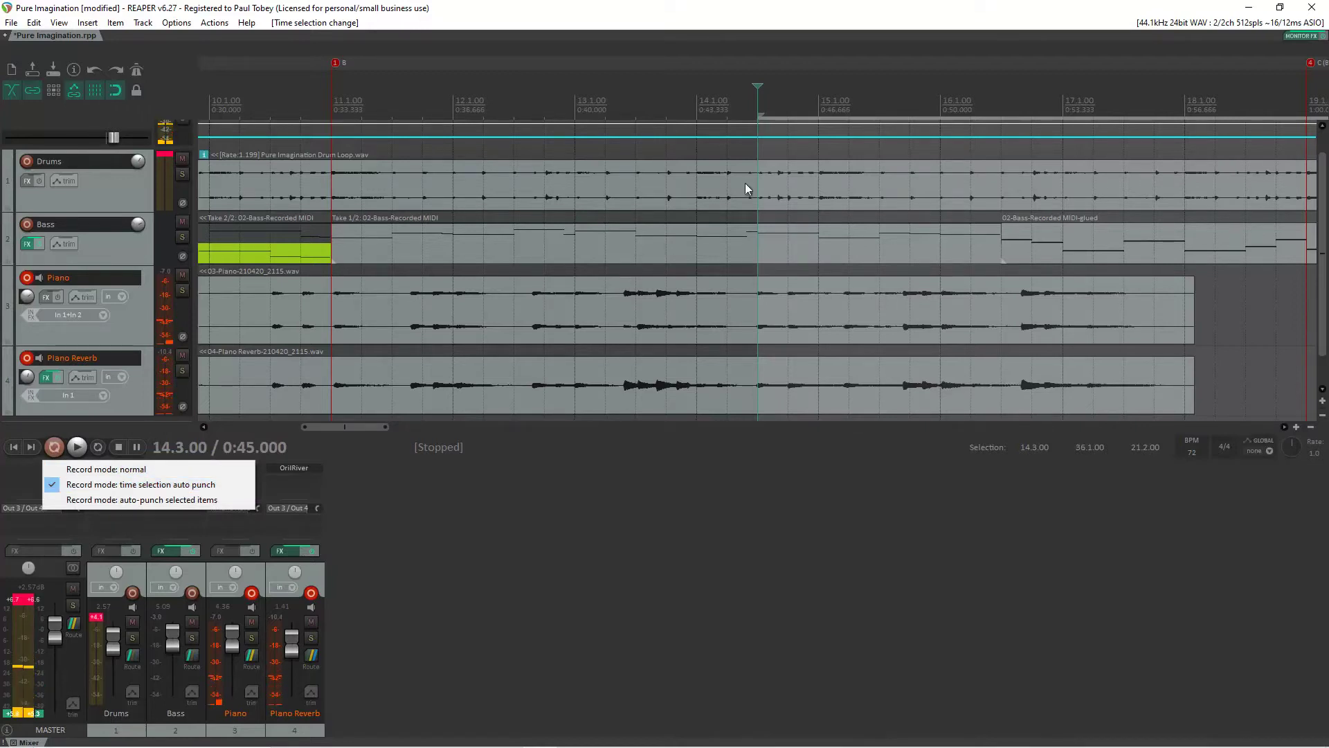
# Close the record mode menu, leaving time-selection auto punch on
pyautogui.click(816, 100)
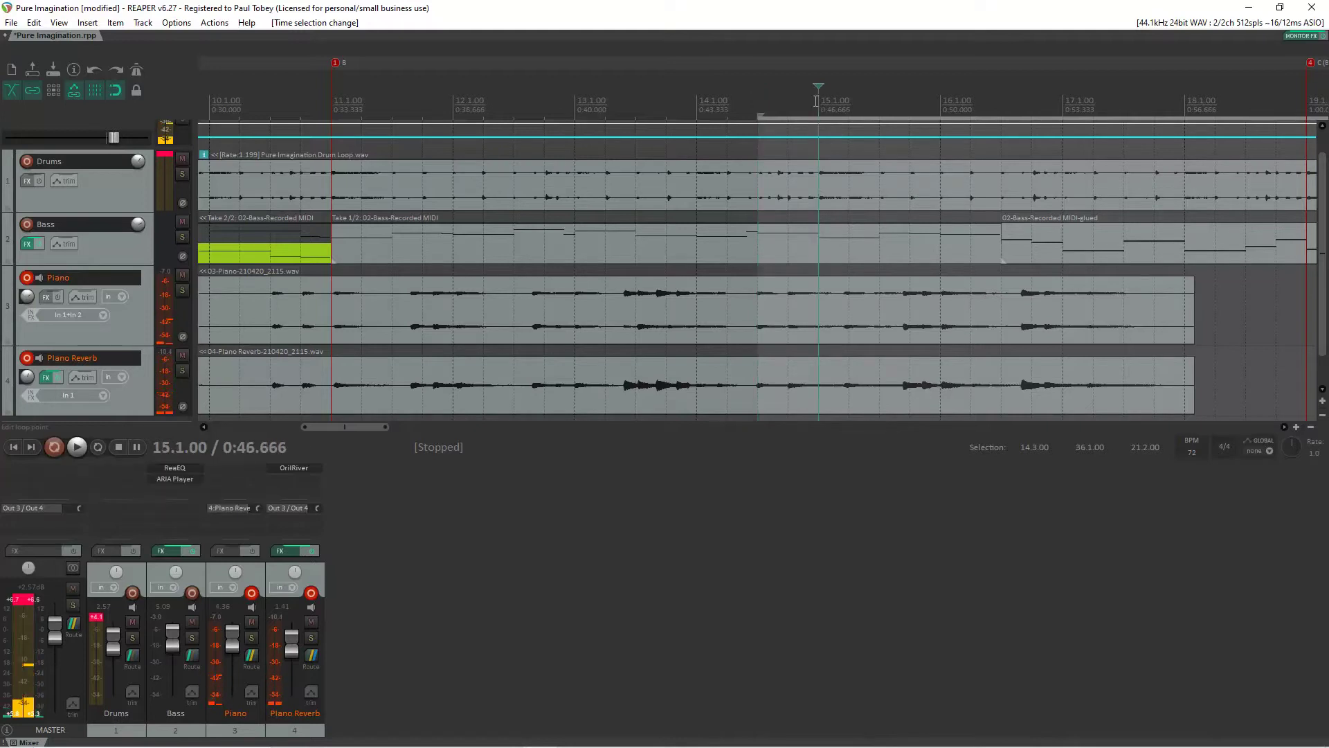
pyautogui.scroll(-1, 816, 101)
pyautogui.scroll(-2, 816, 101)
pyautogui.scroll(-2, 816, 101)
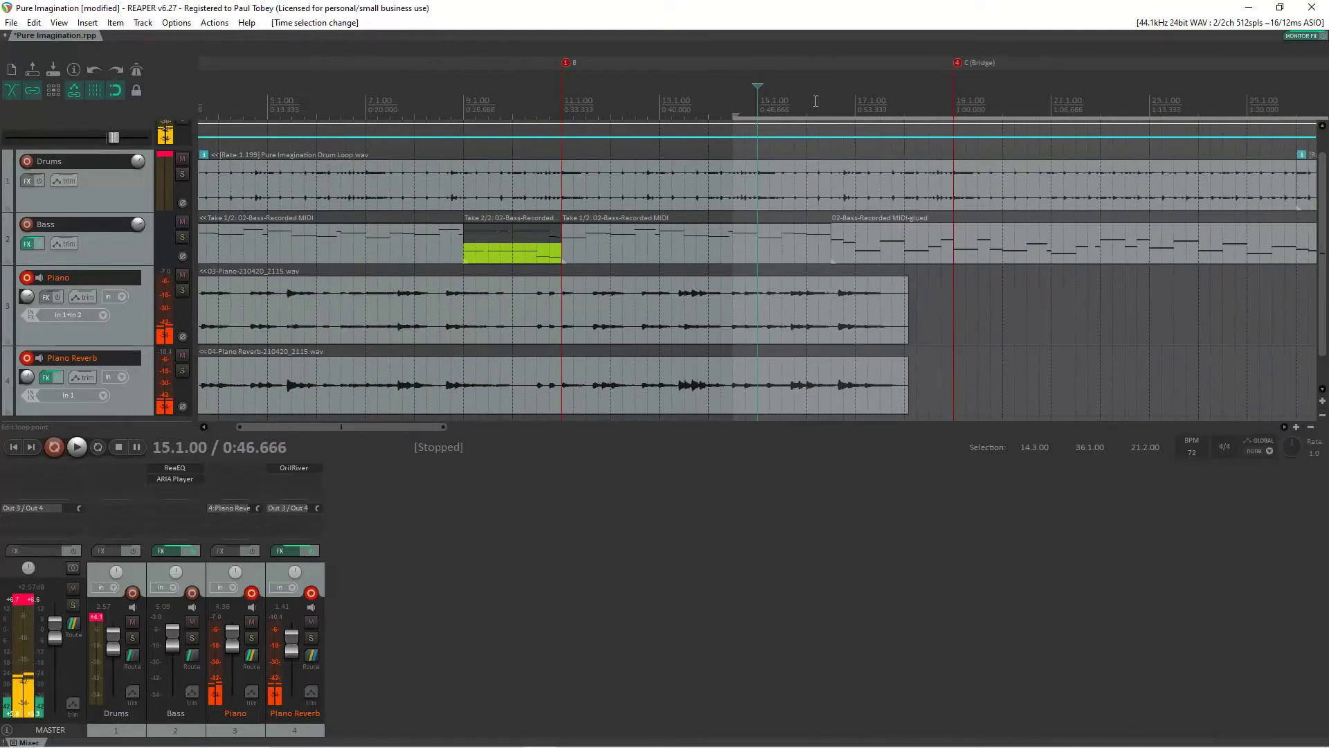
pyautogui.scroll(-2, 817, 101)
pyautogui.scroll(-2, 814, 100)
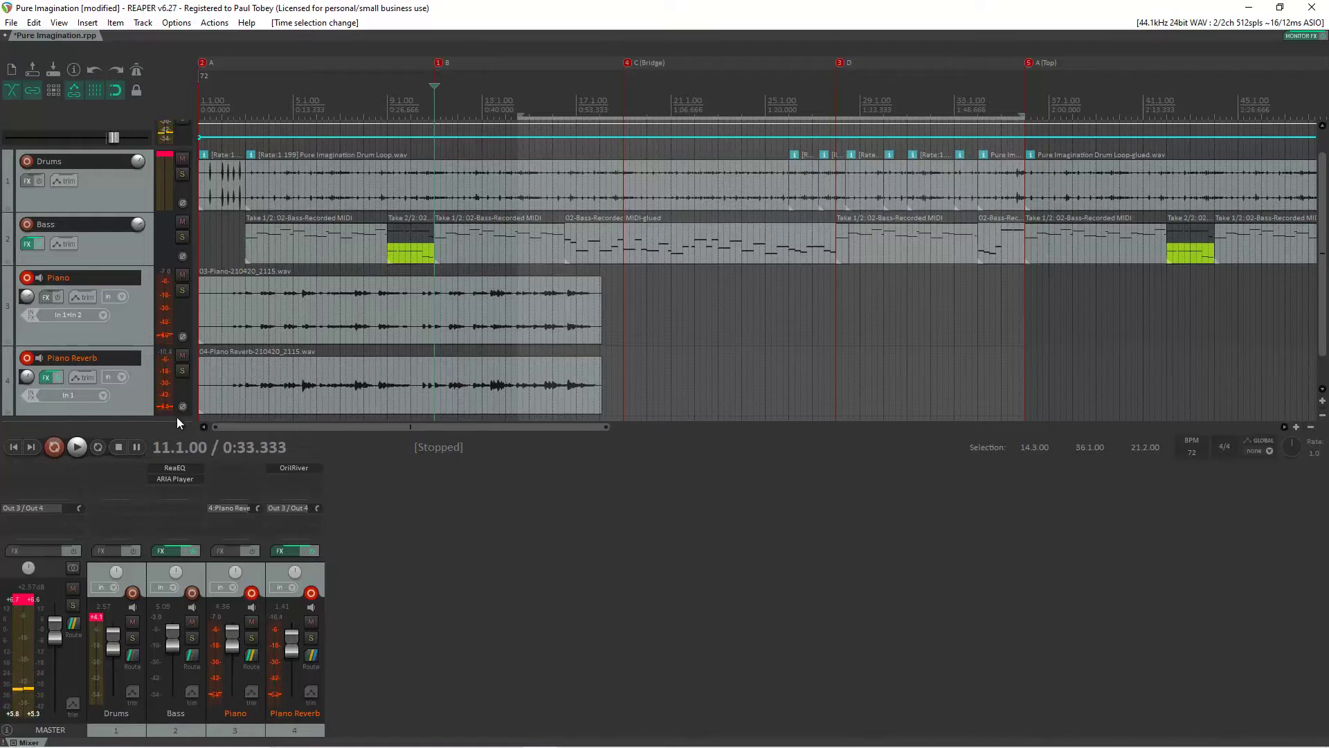
# Record one auto-punch piano pass over bar 14 beat 3 to bar 36, then stop
pyautogui.click(54, 446)
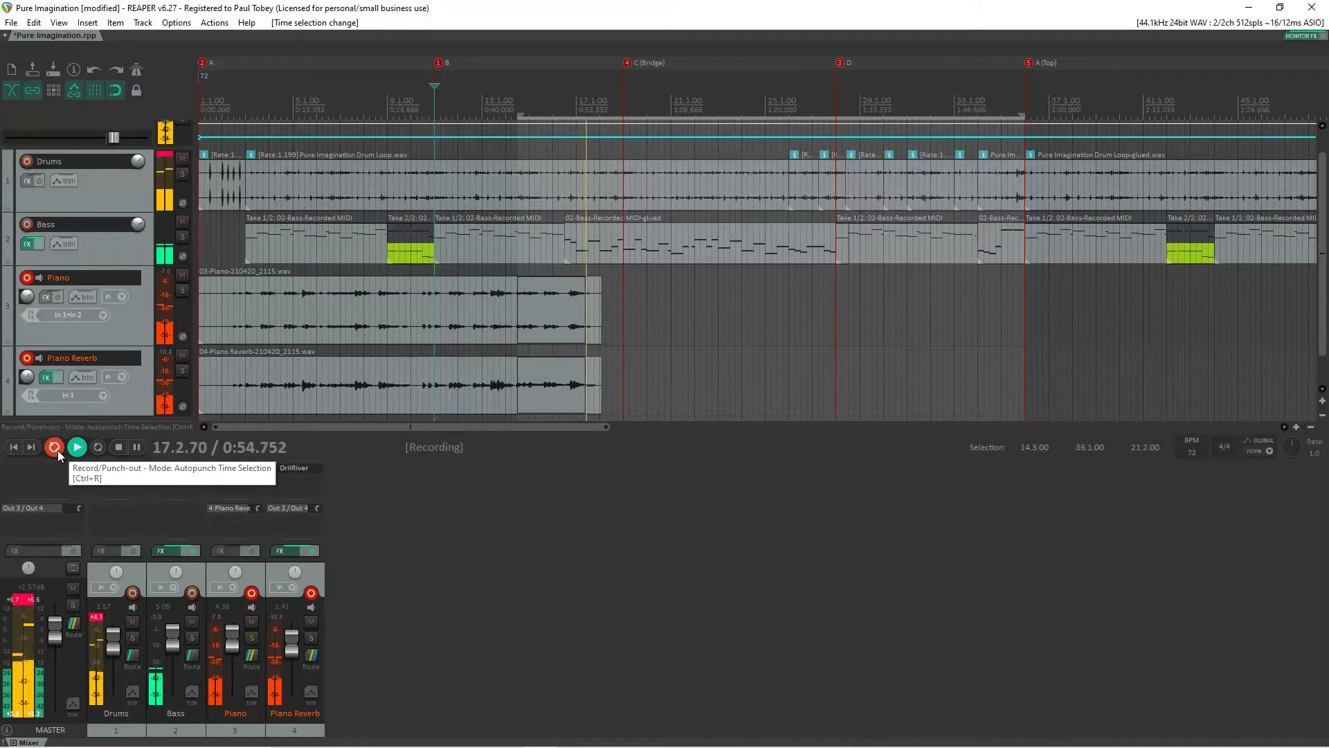
pyautogui.click(54, 447)
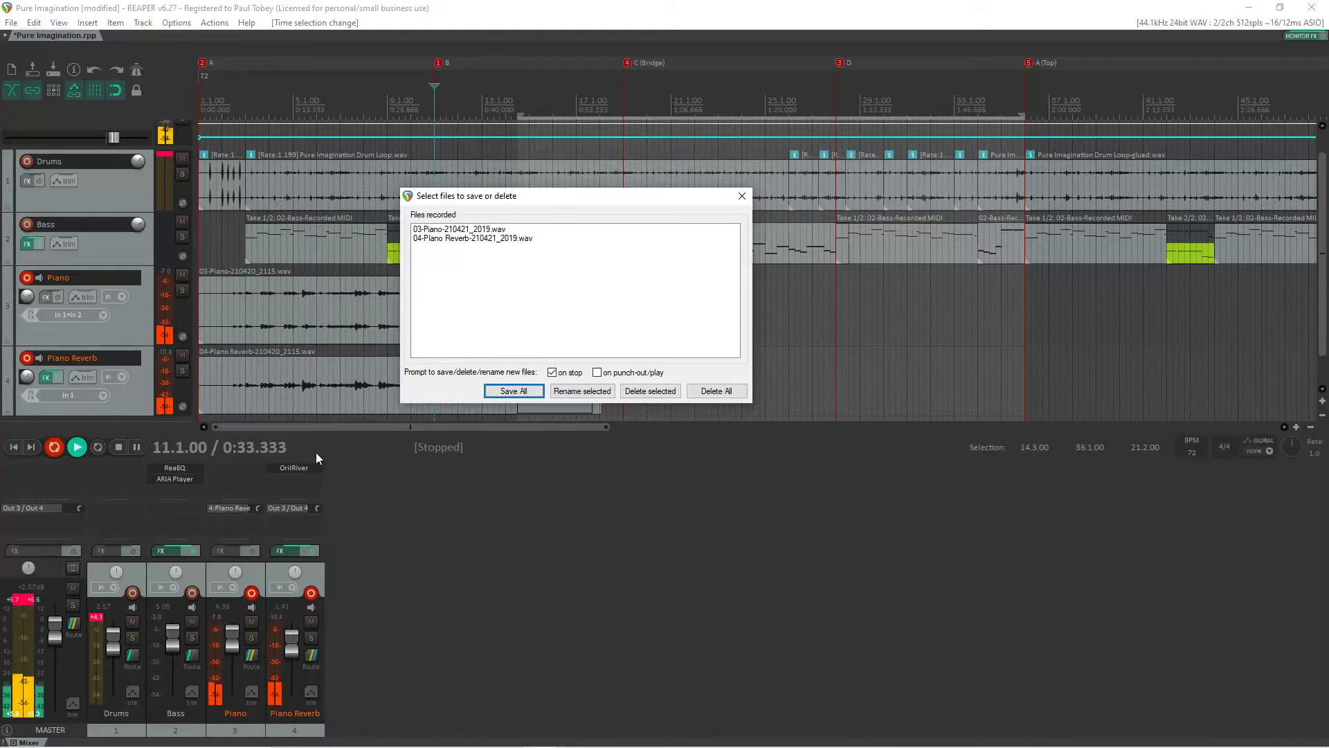
# Delete both new Piano and Piano Reverb recordings and confirm
pyautogui.click(707, 391)
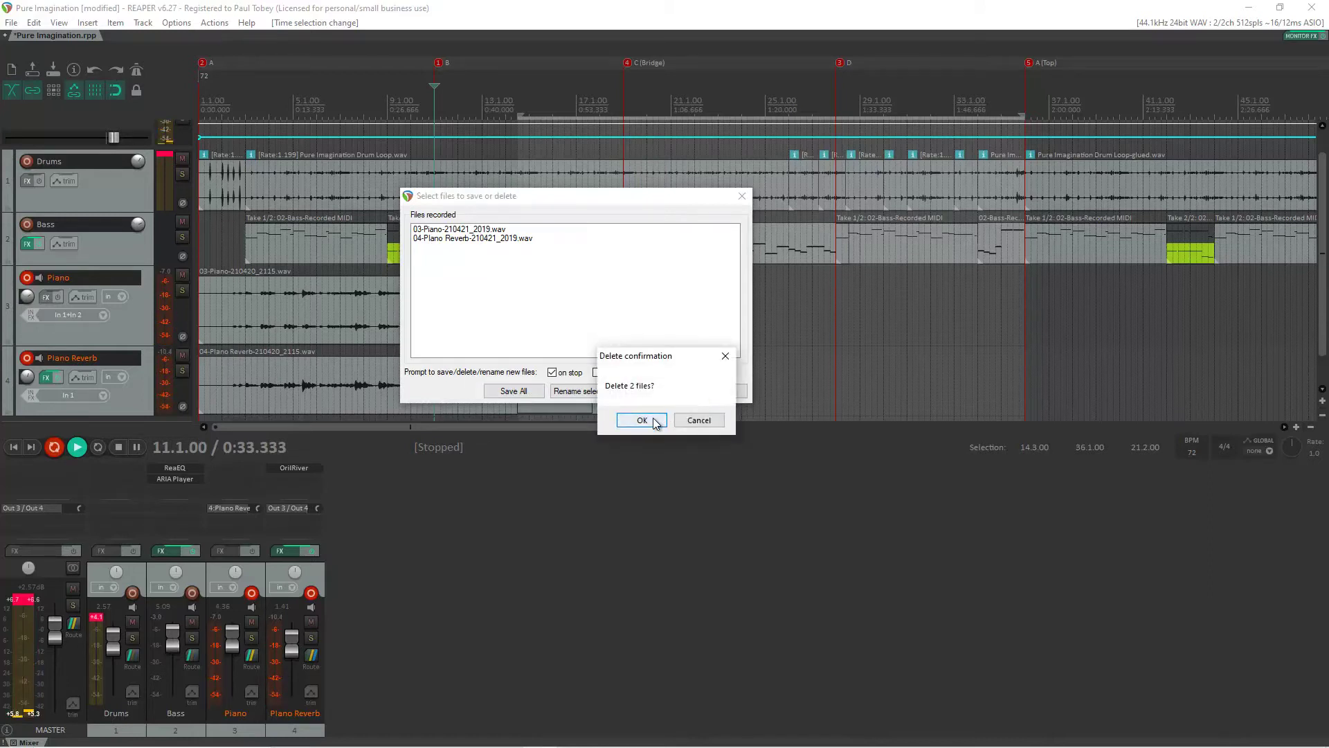
pyautogui.click(655, 420)
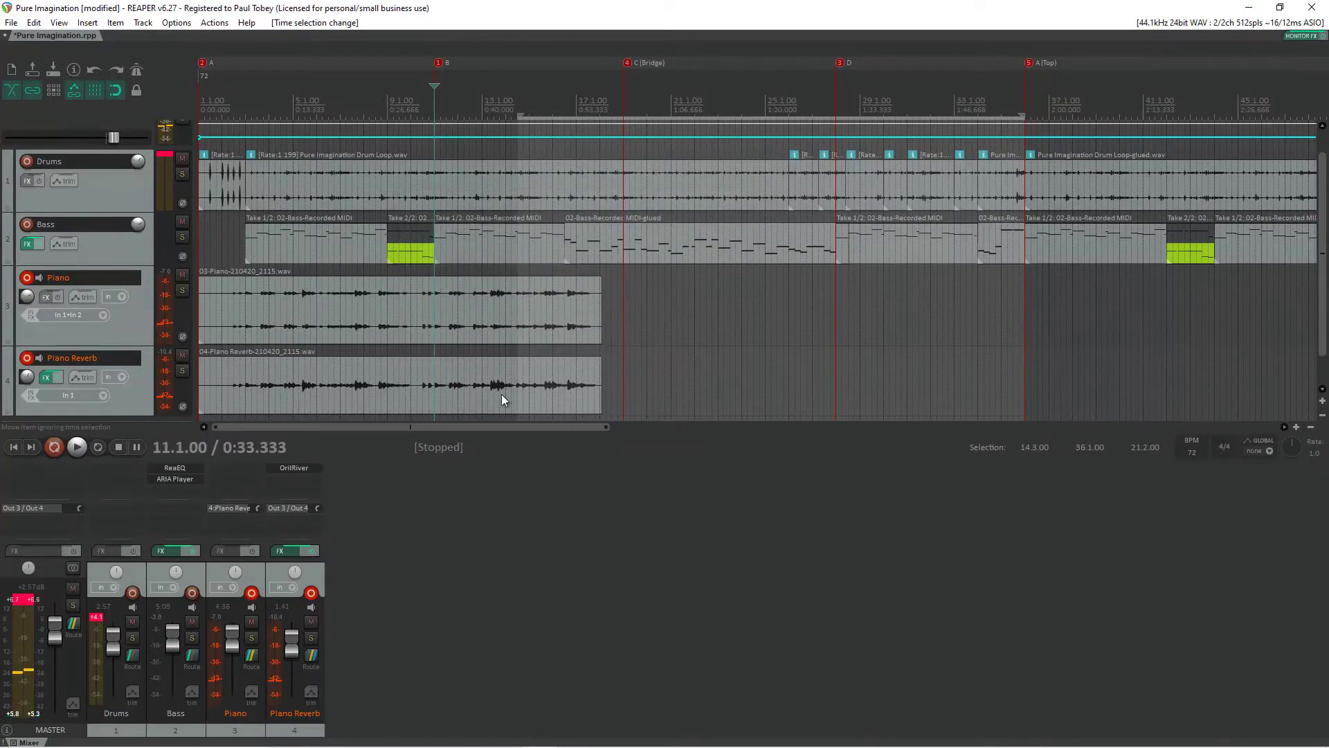
# Record a second punch-in pass and save both files as new takes
pyautogui.click(56, 447)
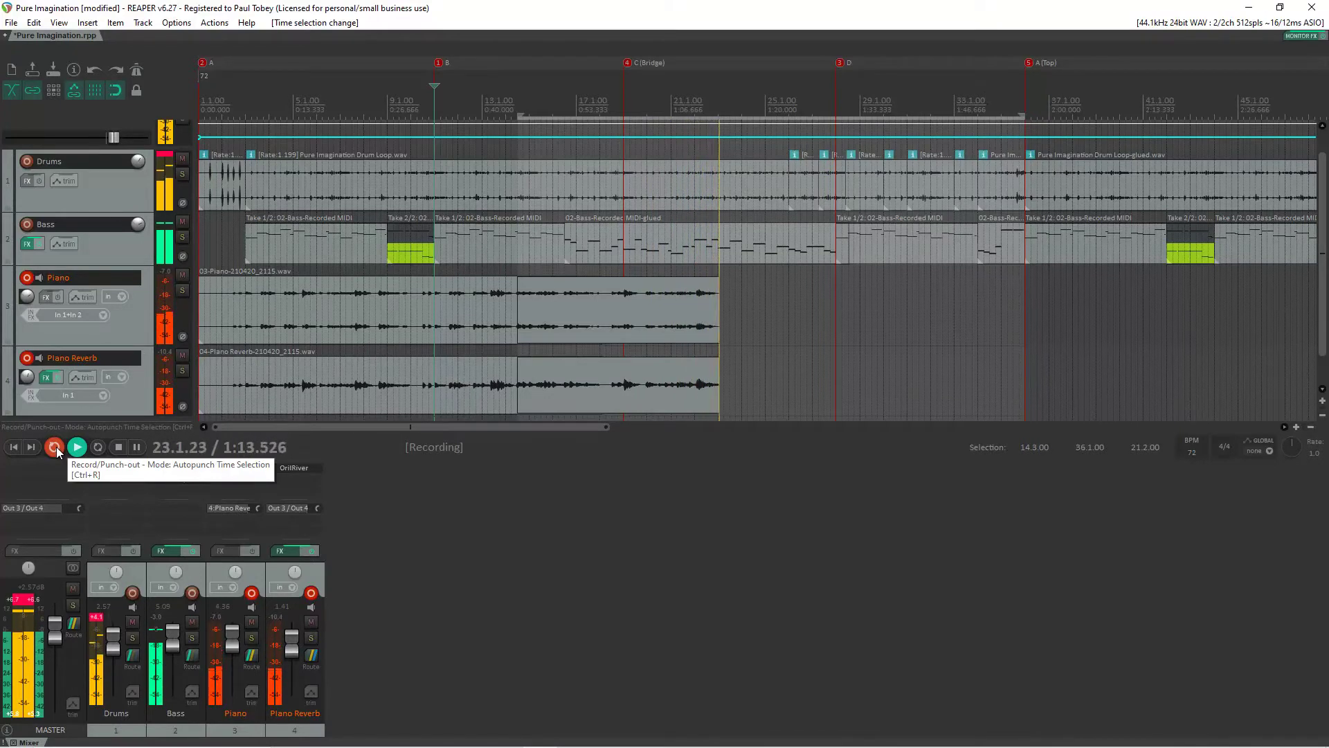
pyautogui.click(55, 448)
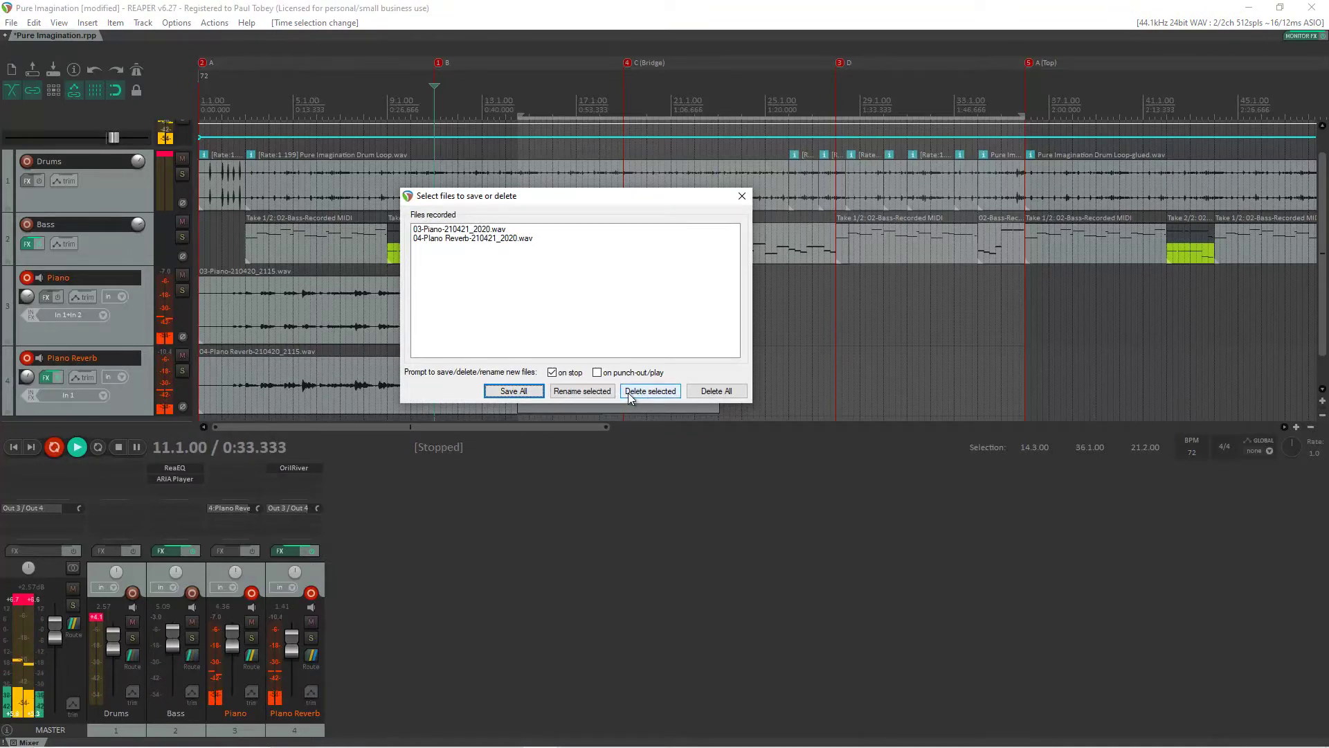
pyautogui.click(531, 392)
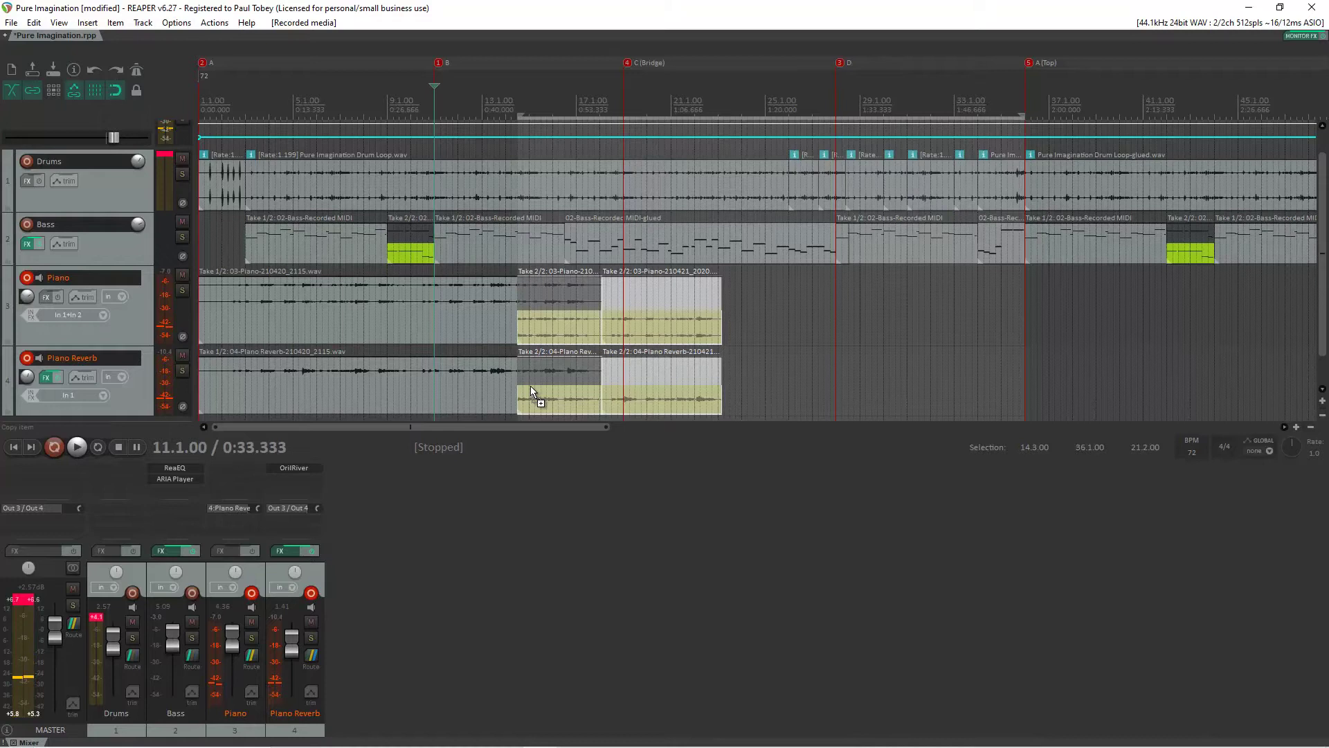
pyautogui.scroll(2, 531, 391)
pyautogui.scroll(2, 531, 391)
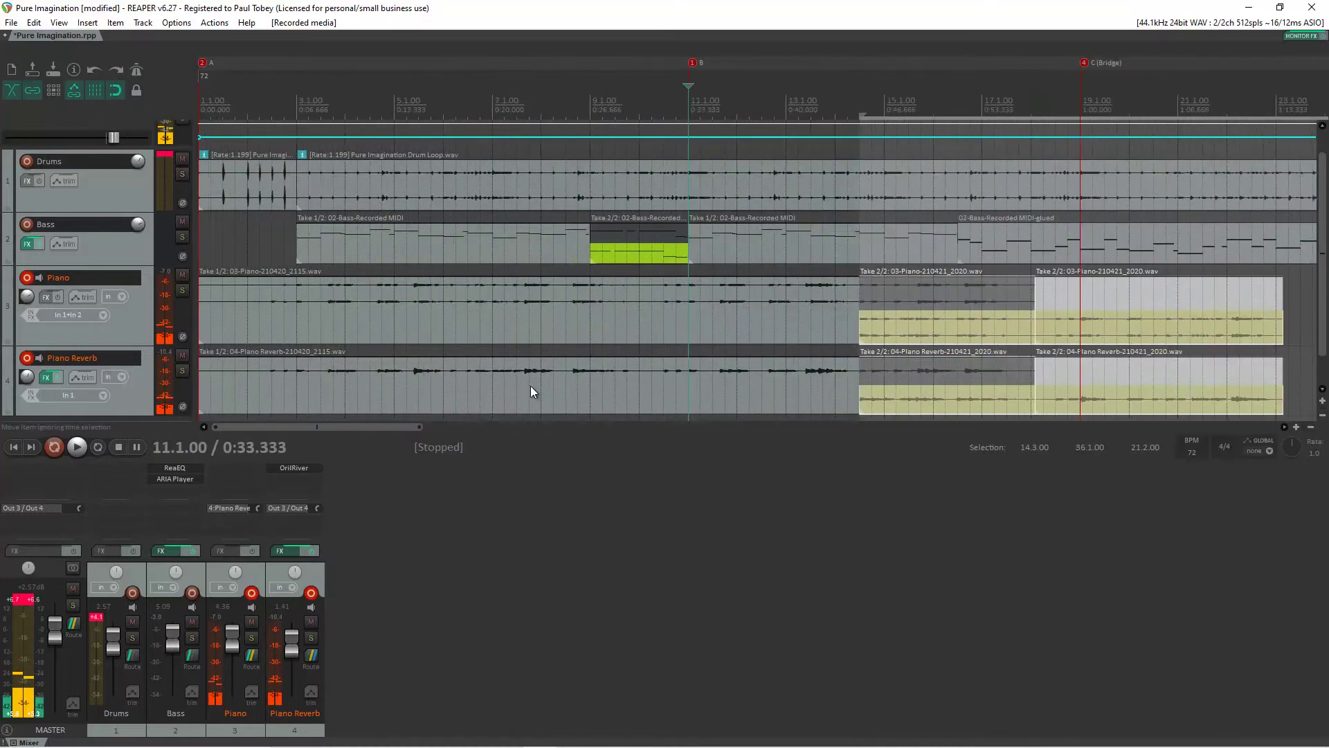
pyautogui.click(978, 291)
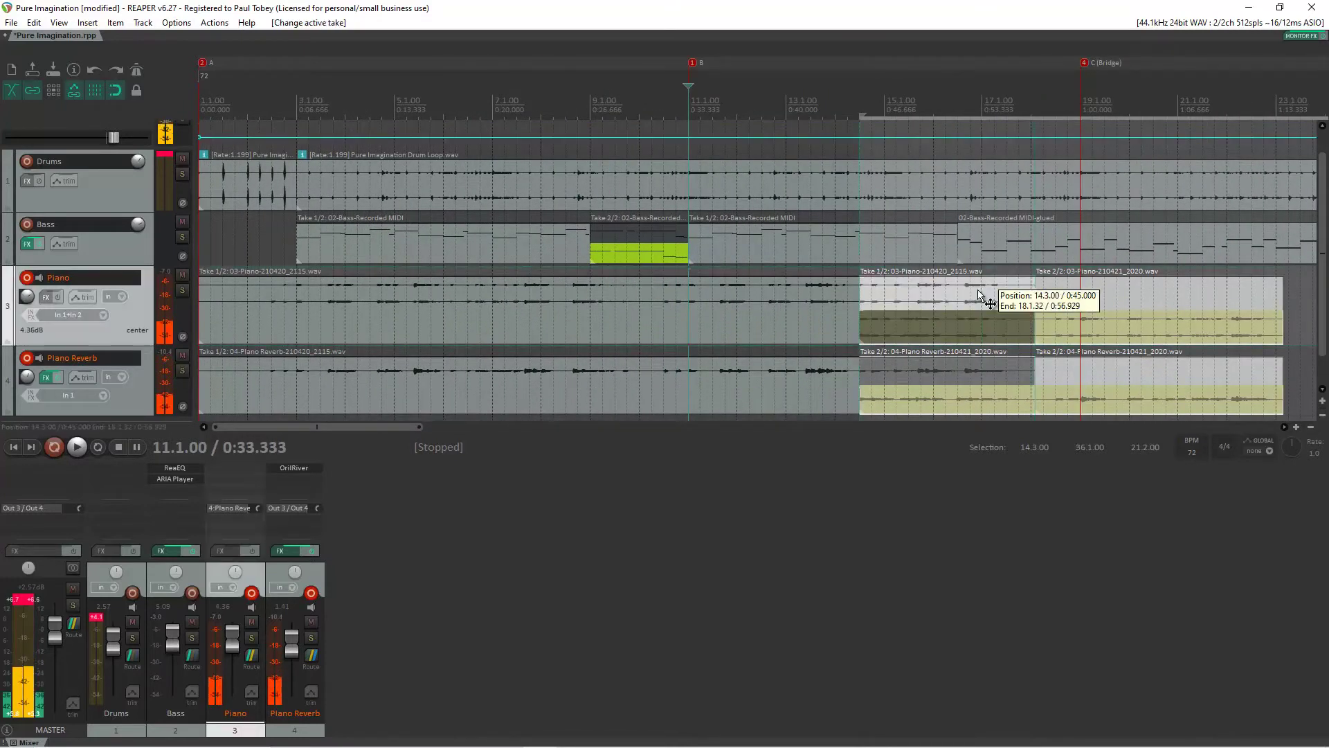
pyautogui.click(994, 323)
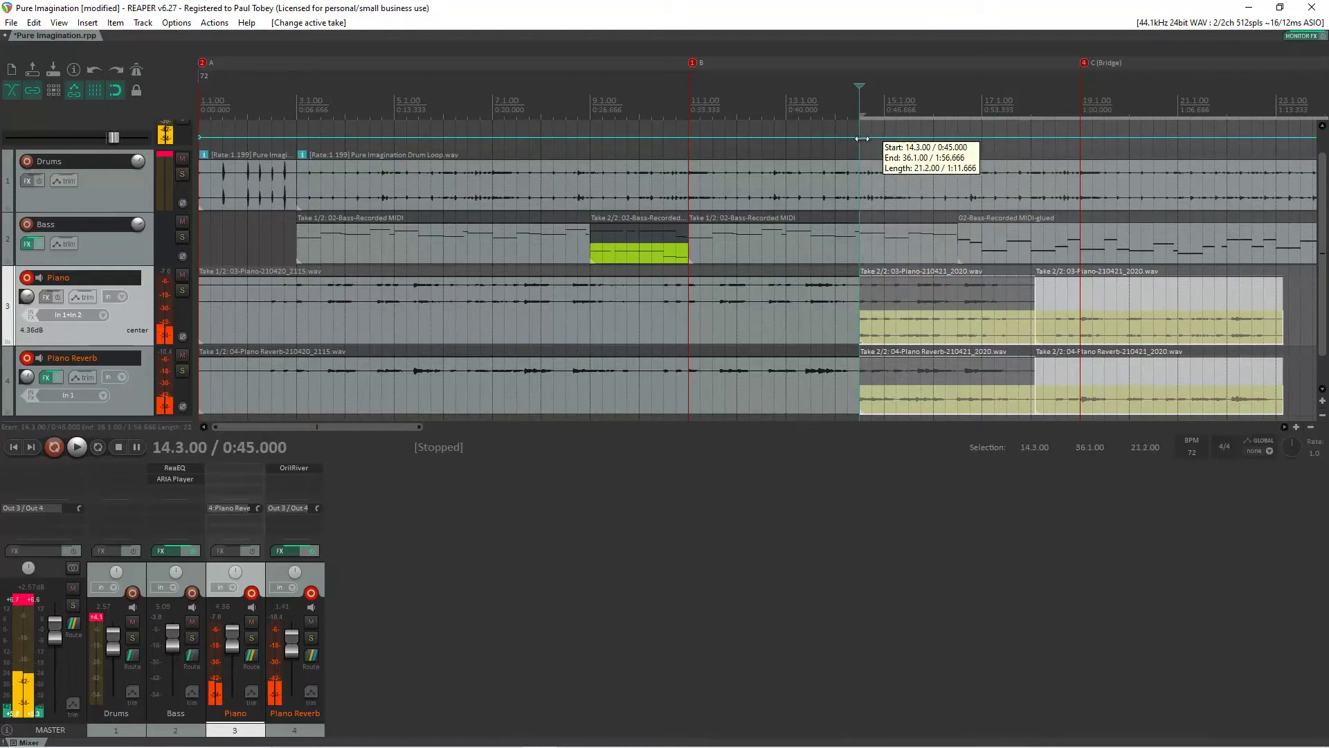
pyautogui.click(872, 137)
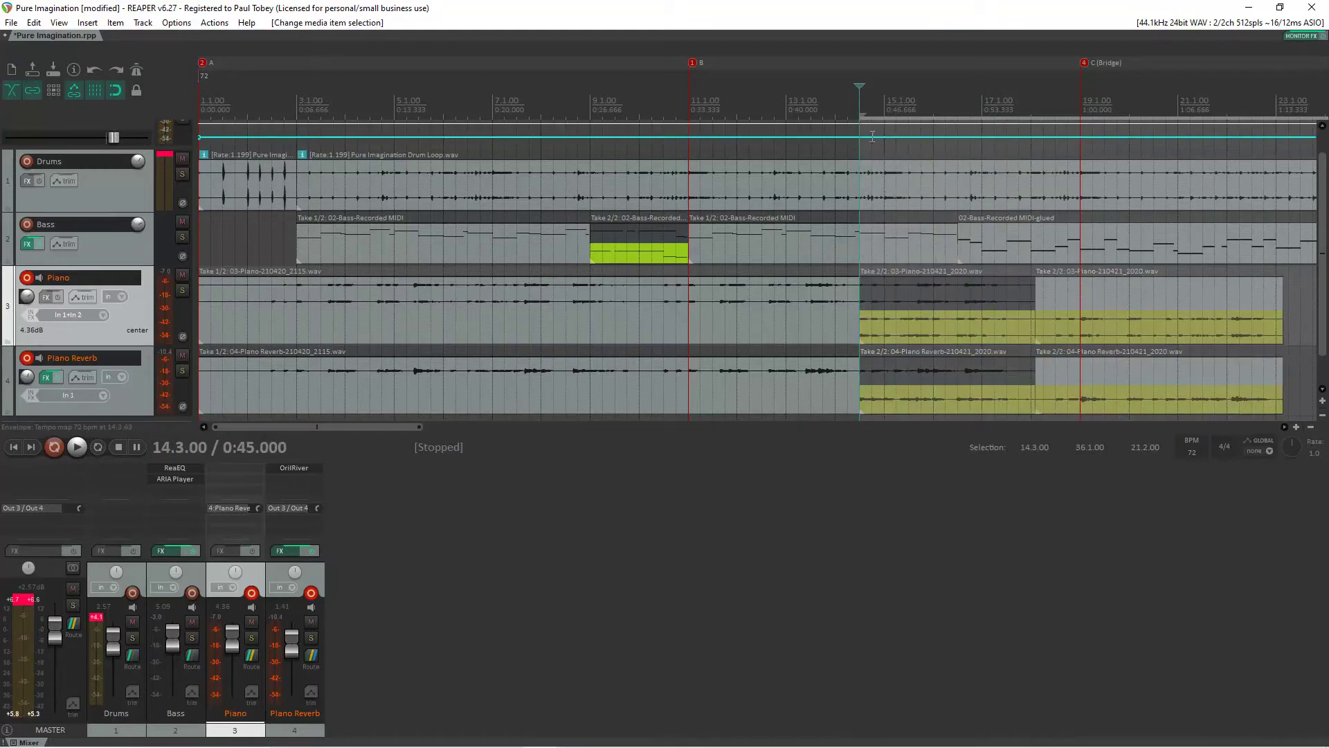
pyautogui.click(906, 283)
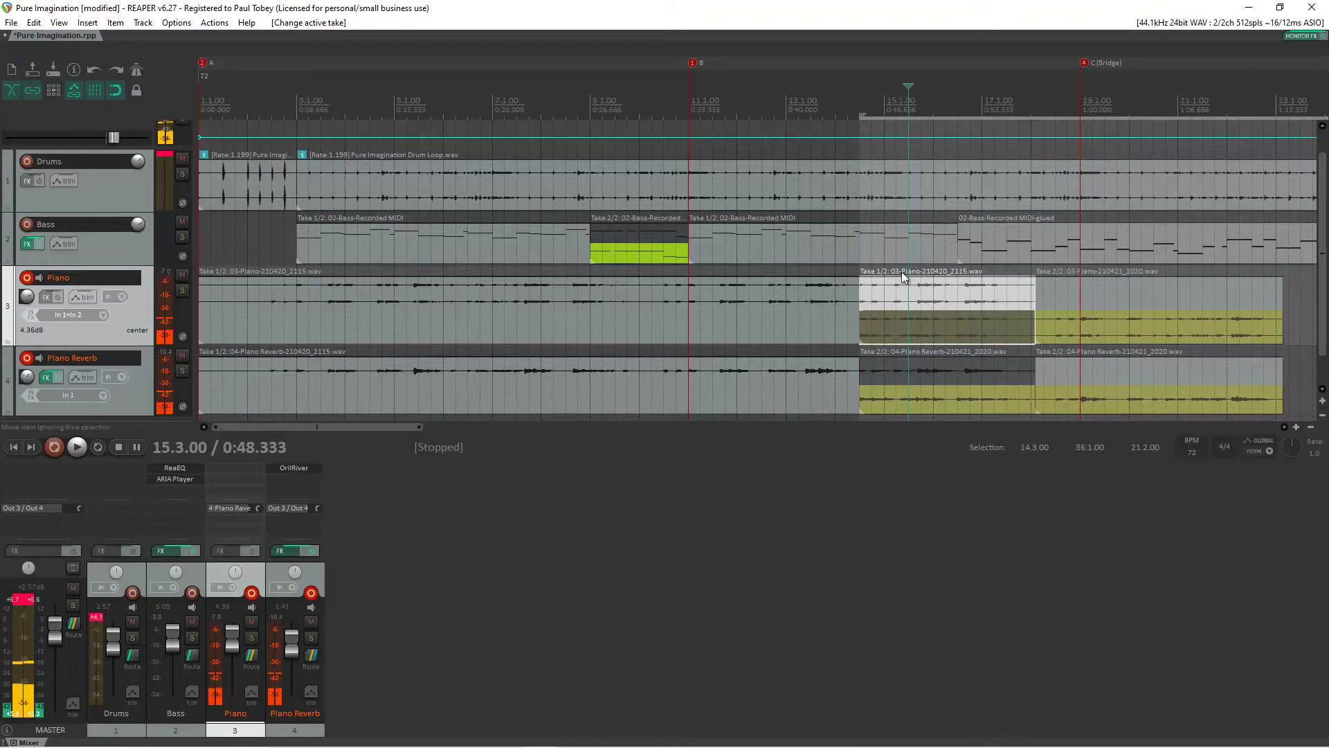
pyautogui.click(860, 103)
pyautogui.press('space')
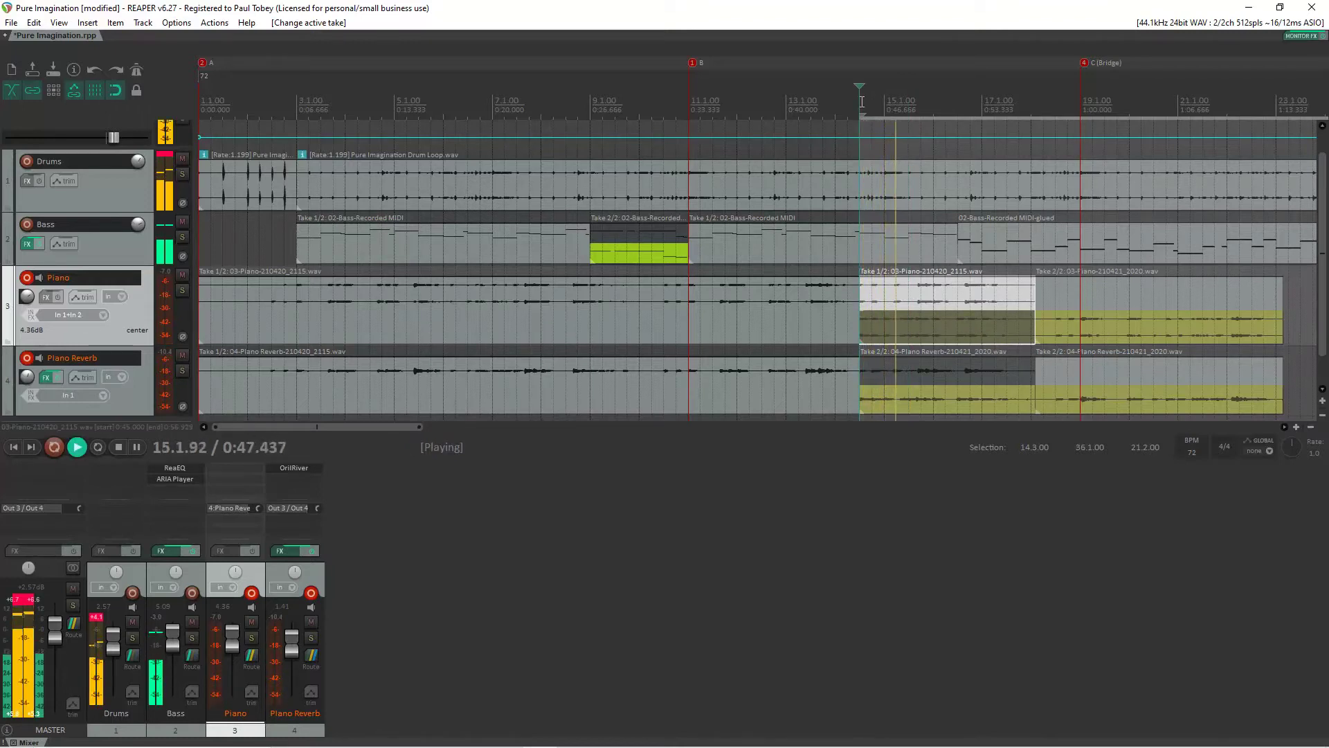
pyautogui.press('space')
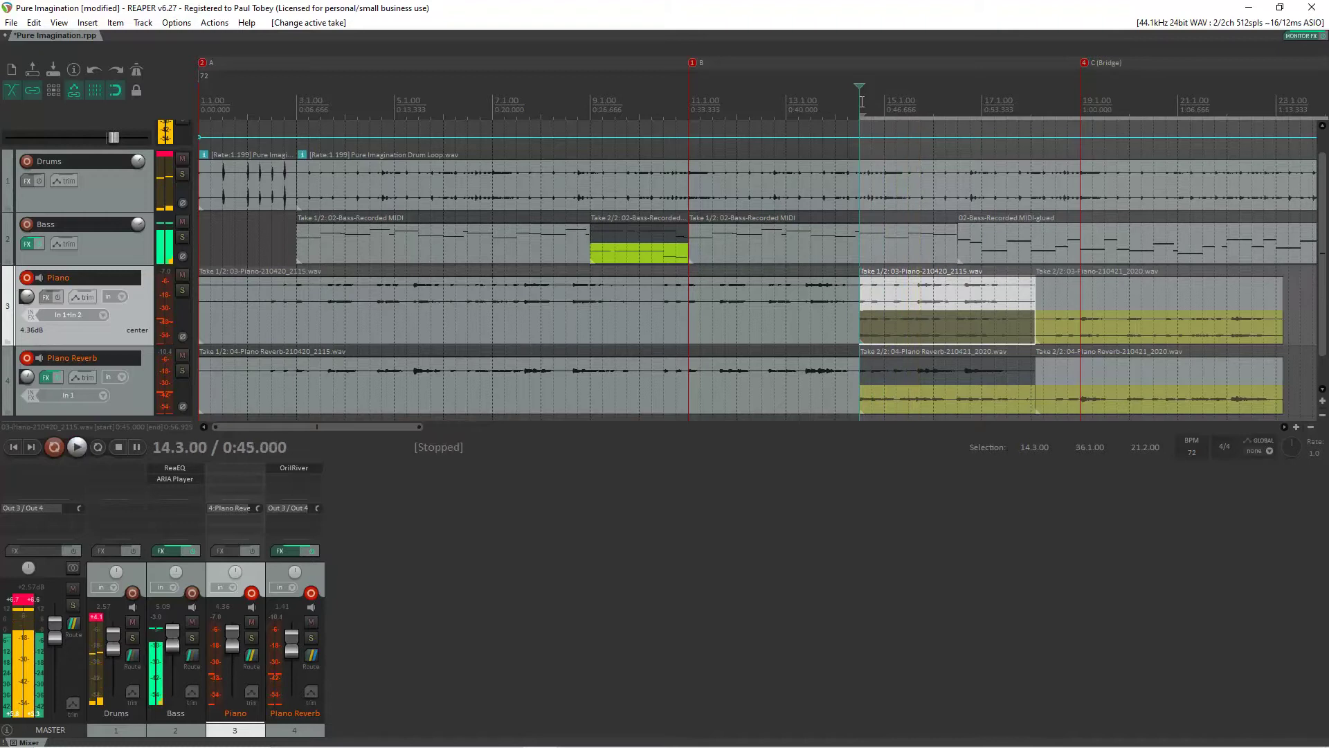
pyautogui.click(945, 328)
pyautogui.press('space')
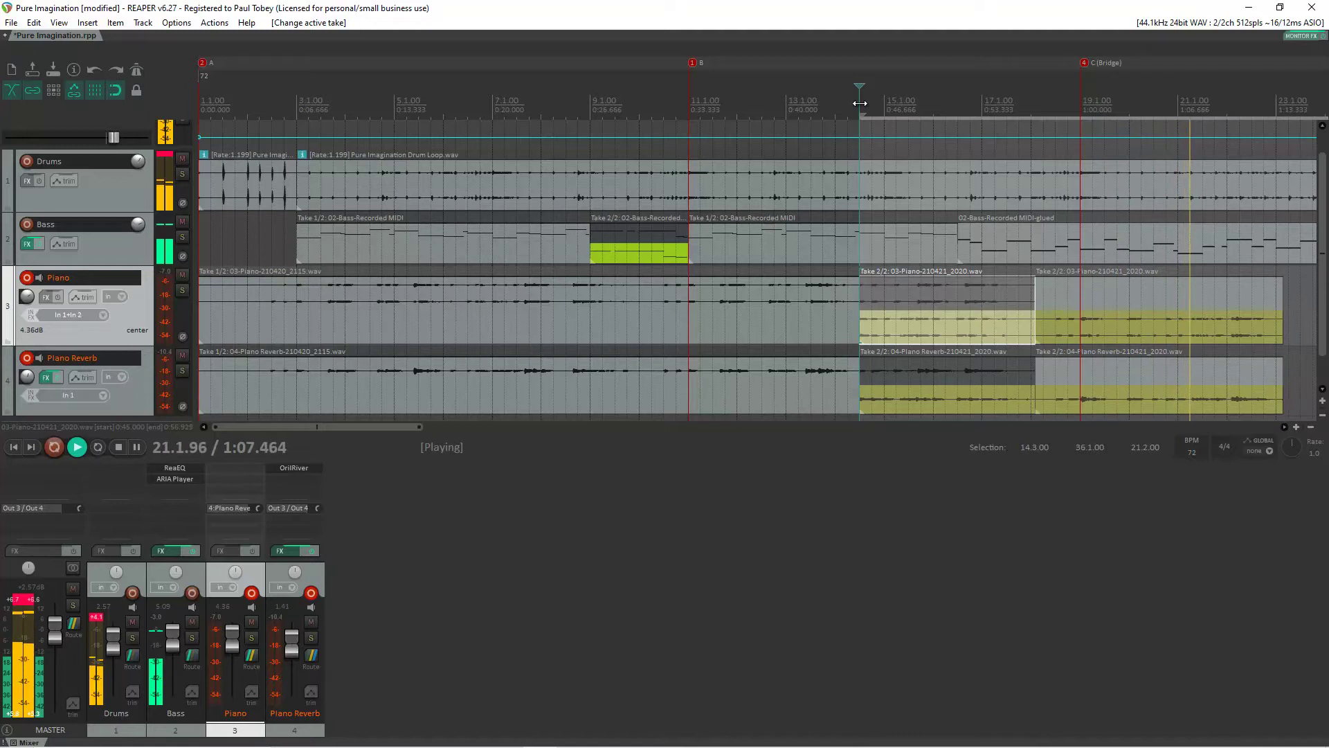
pyautogui.press('space')
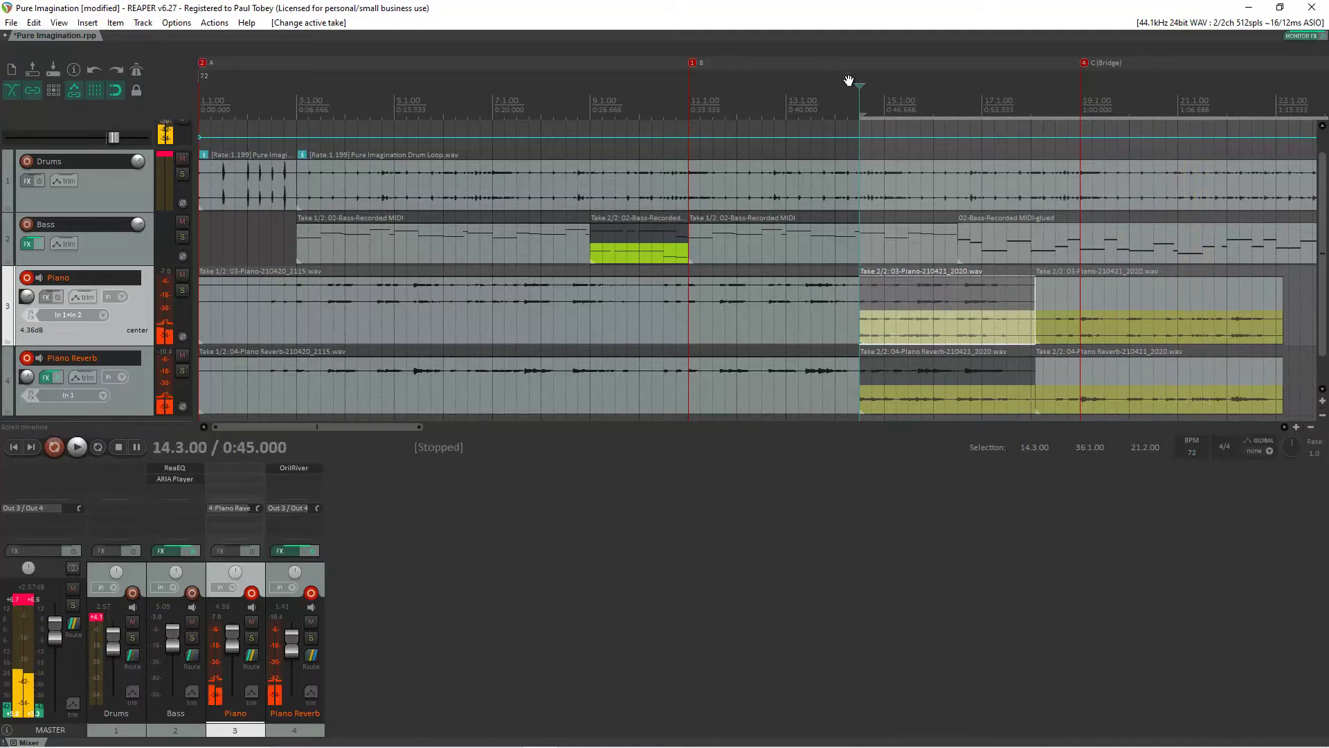
# Start the time selection at the Bridge marker (bar 19) and the cursor at bar 17
pyautogui.click(857, 86)
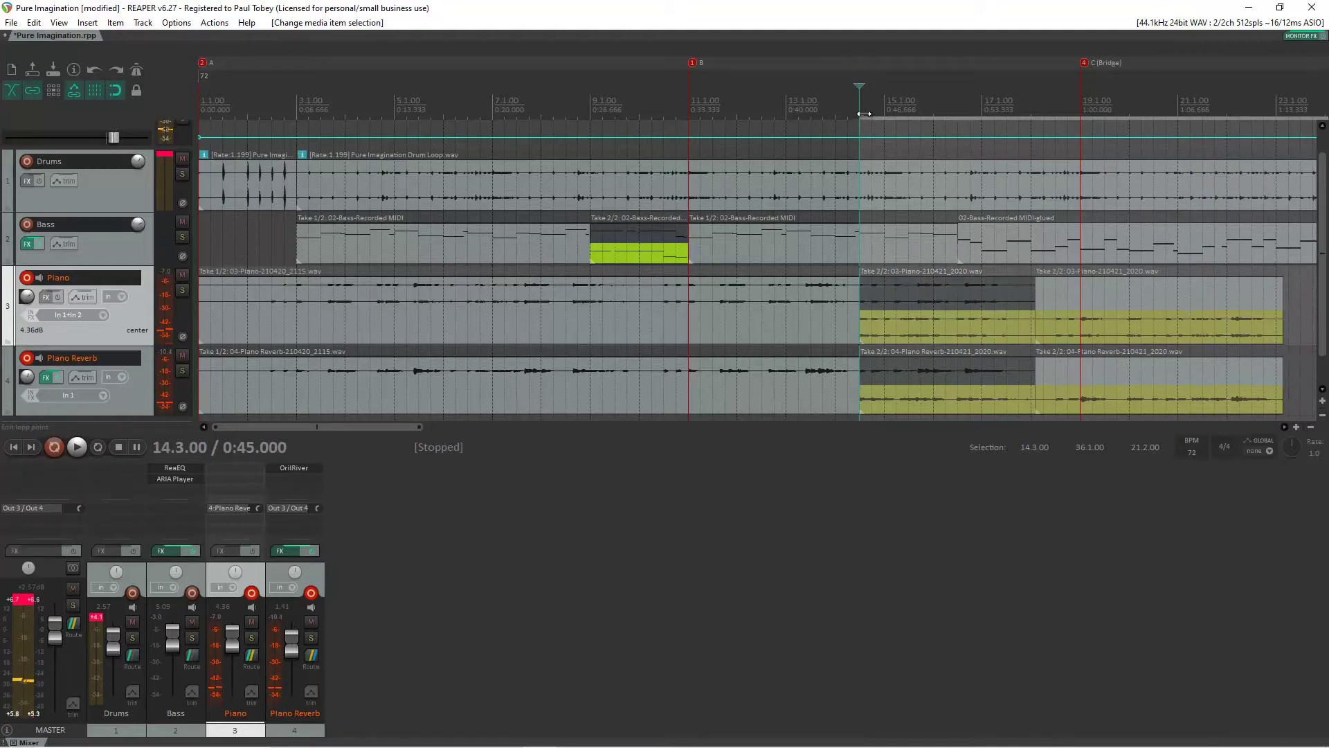
pyautogui.moveTo(861, 114); pyautogui.dragTo(1047, 109)
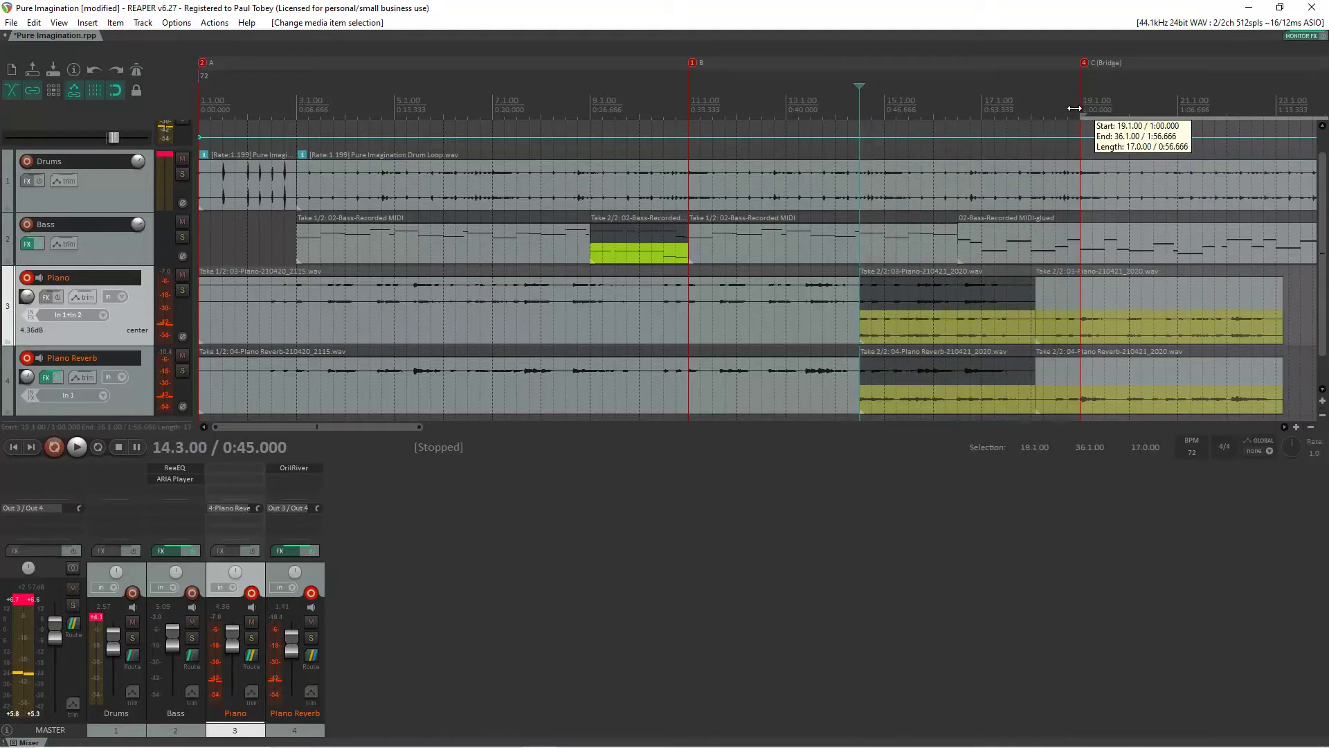
pyautogui.moveTo(1047, 108); pyautogui.dragTo(1078, 110)
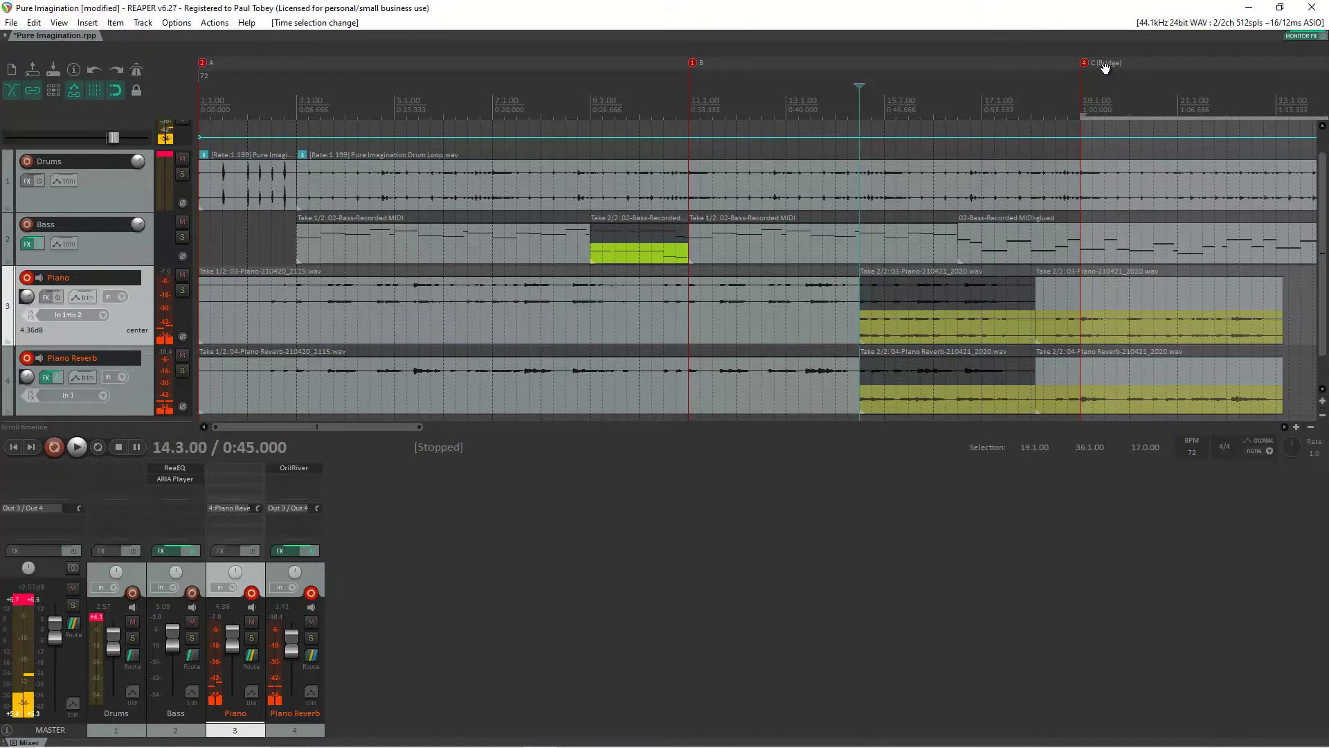
pyautogui.scroll(-1, 1105, 67)
pyautogui.scroll(-2, 1106, 68)
pyautogui.scroll(-1, 1106, 68)
pyautogui.scroll(1, 1106, 69)
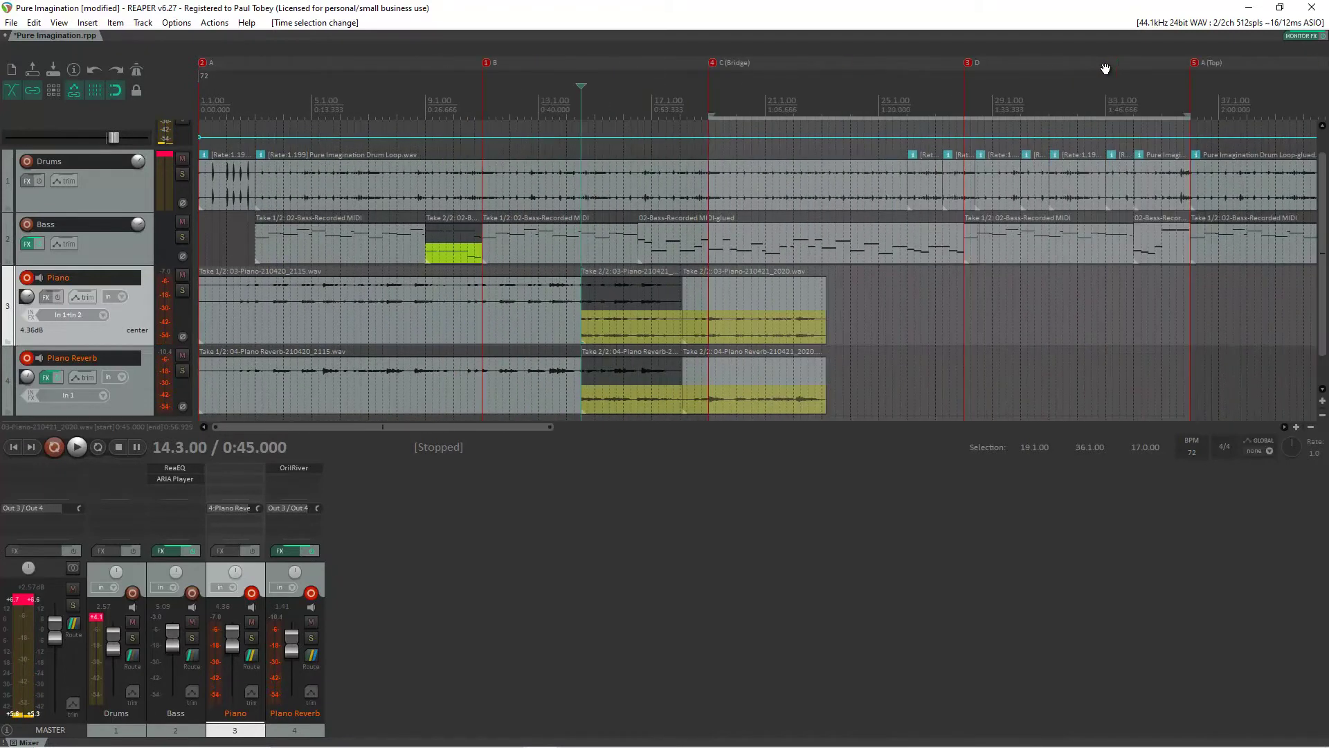
pyautogui.click(653, 106)
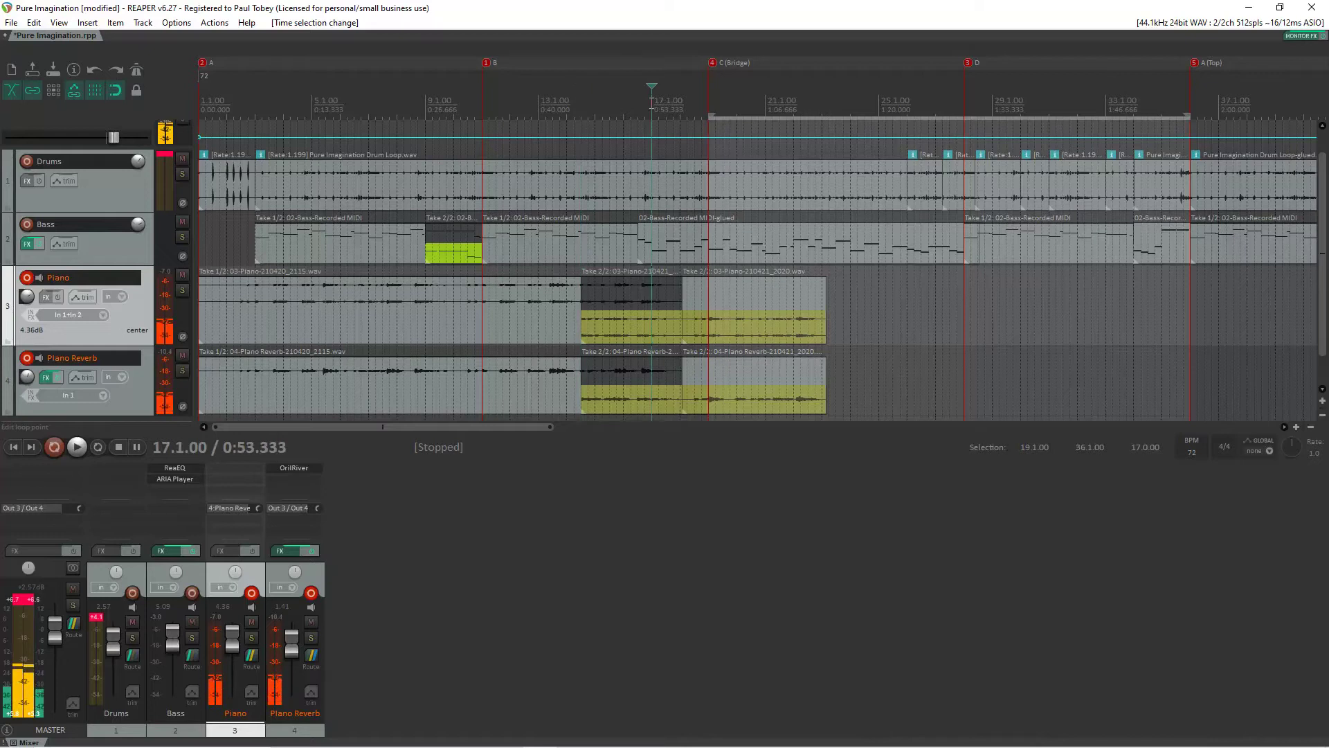
pyautogui.click(56, 447)
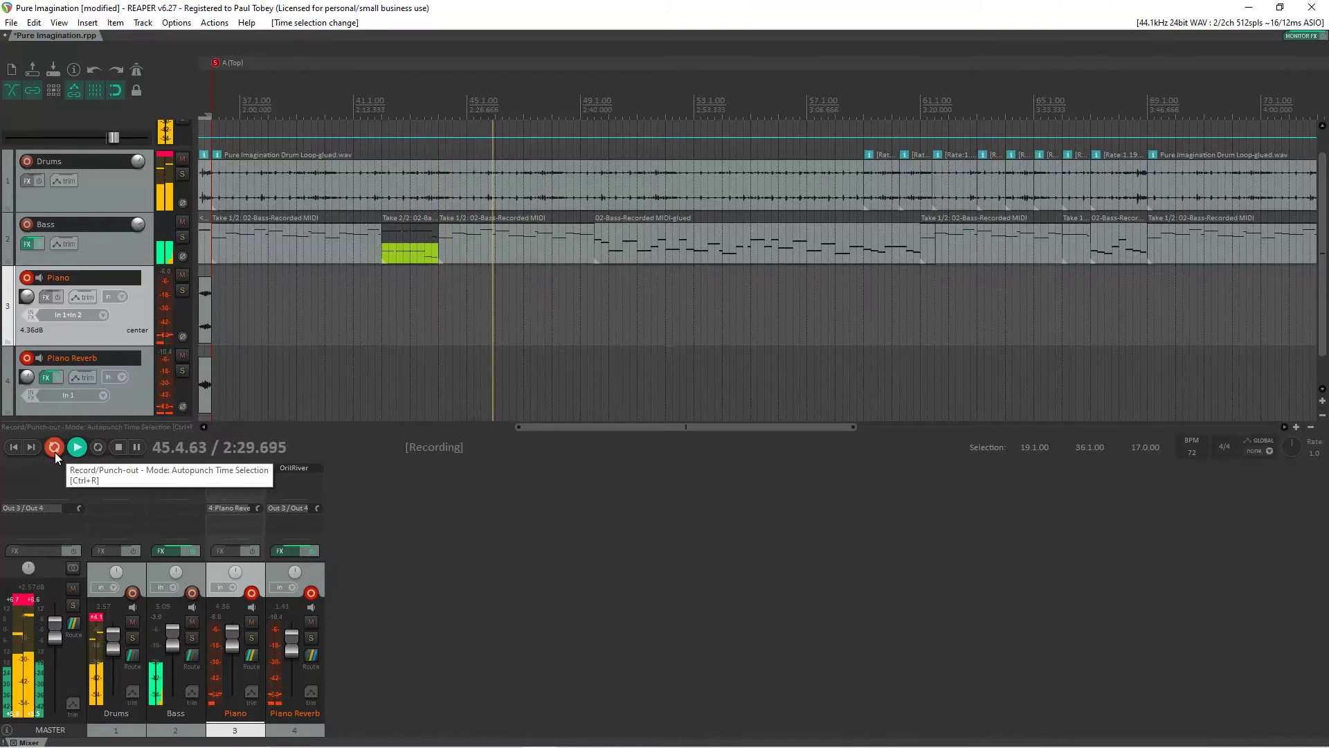
# Stop the pass from bar 17, bringing up the keep-or-delete prompt
pyautogui.press('space')
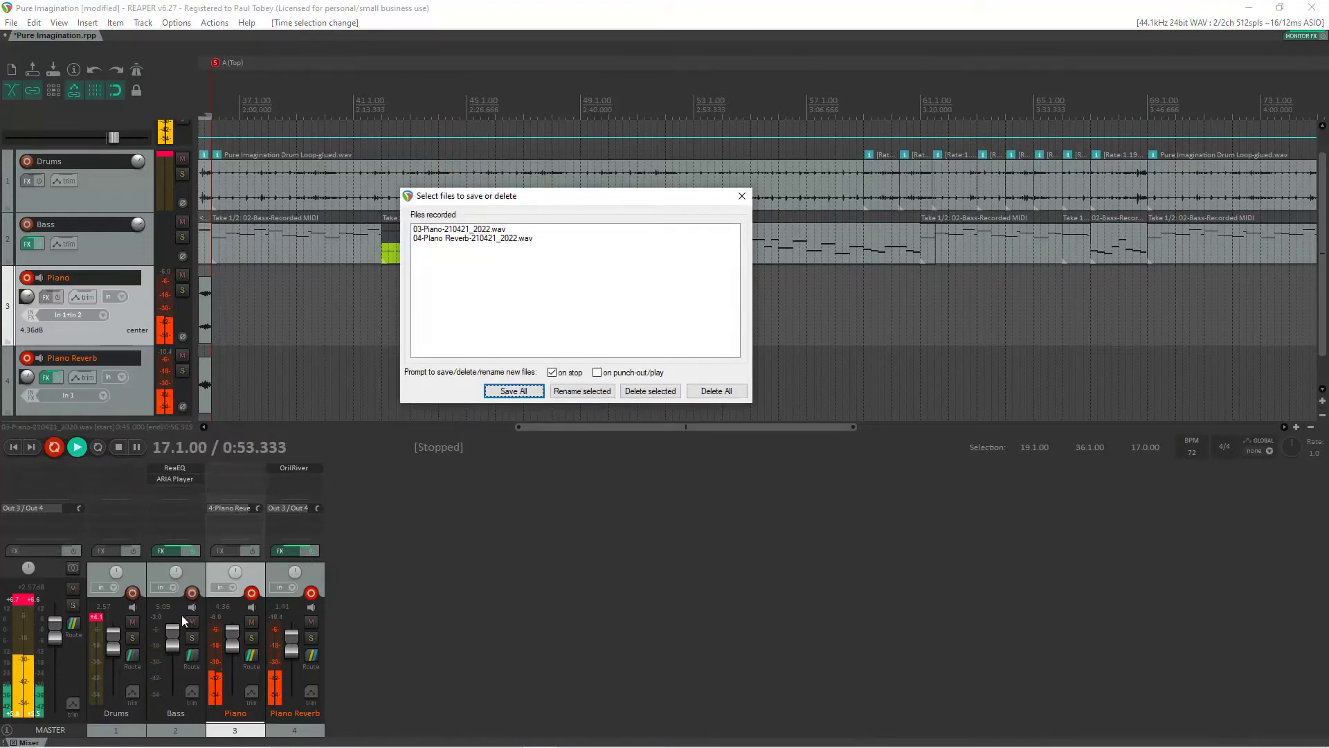
# Save All, keeping the new Piano and Piano Reverb files as third takes
pyautogui.click(507, 392)
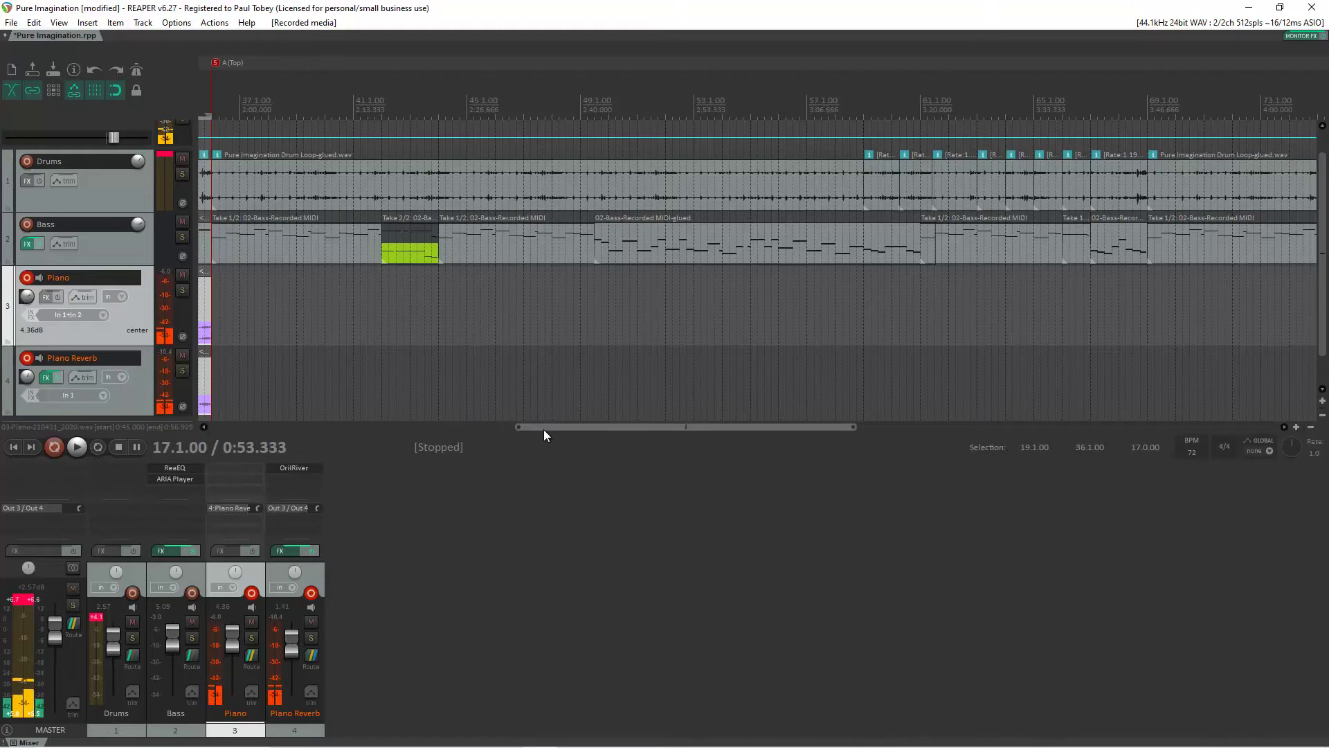
pyautogui.moveTo(544, 429); pyautogui.dragTo(353, 418)
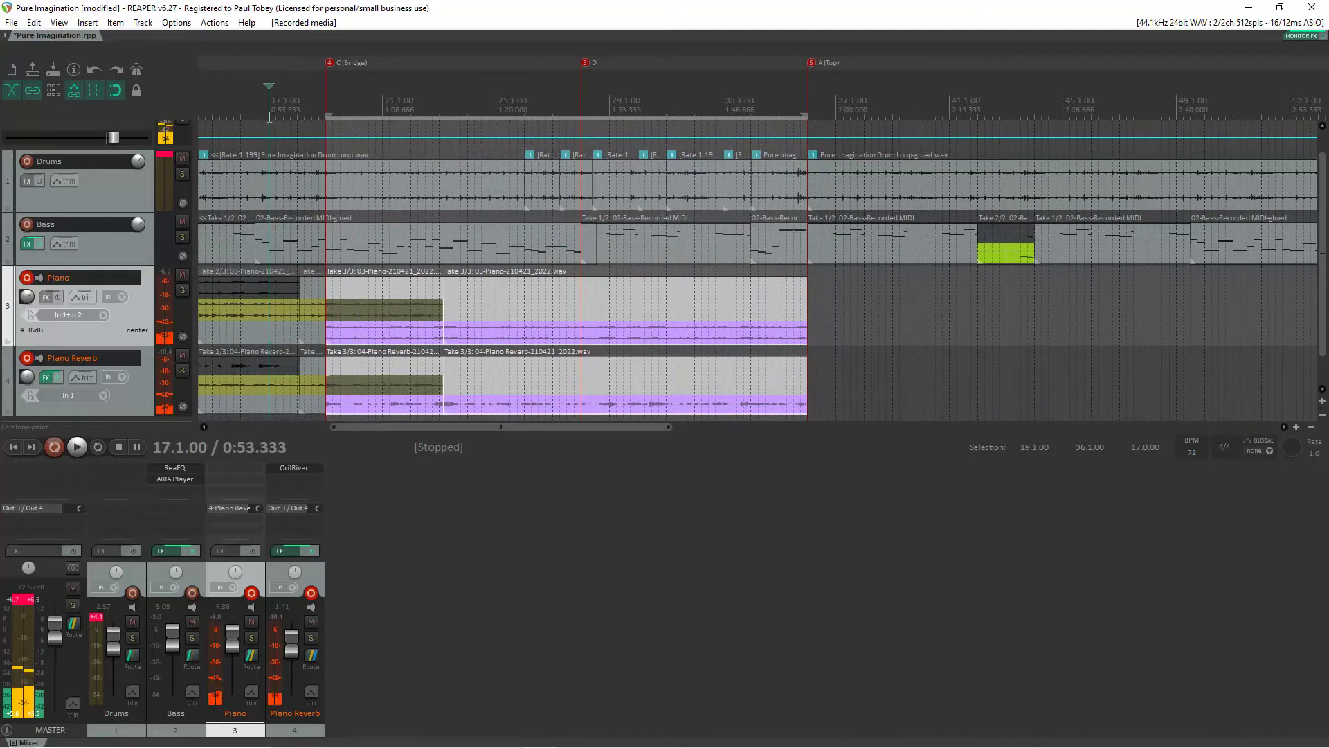
pyautogui.press('space')
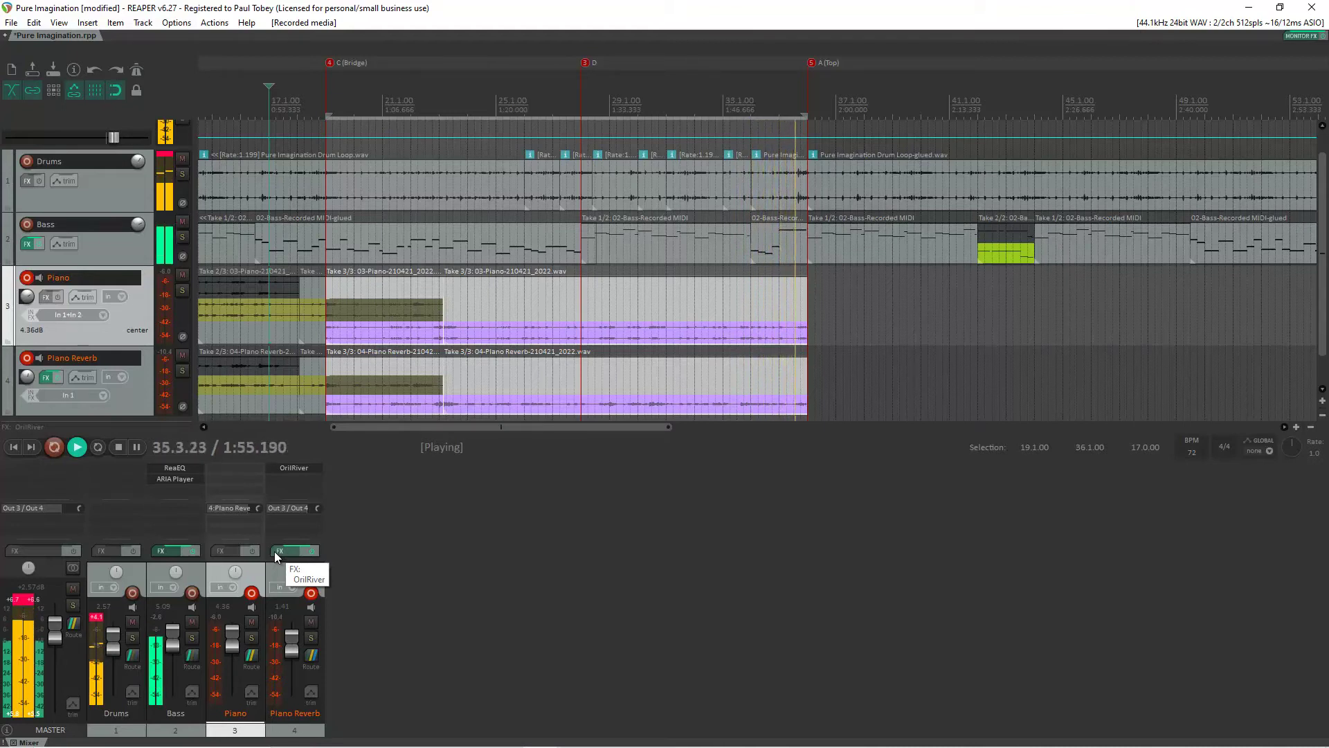
pyautogui.press('space')
pyautogui.moveTo(808, 113); pyautogui.dragTo(1079, 108)
pyautogui.scroll(-1, 1078, 104)
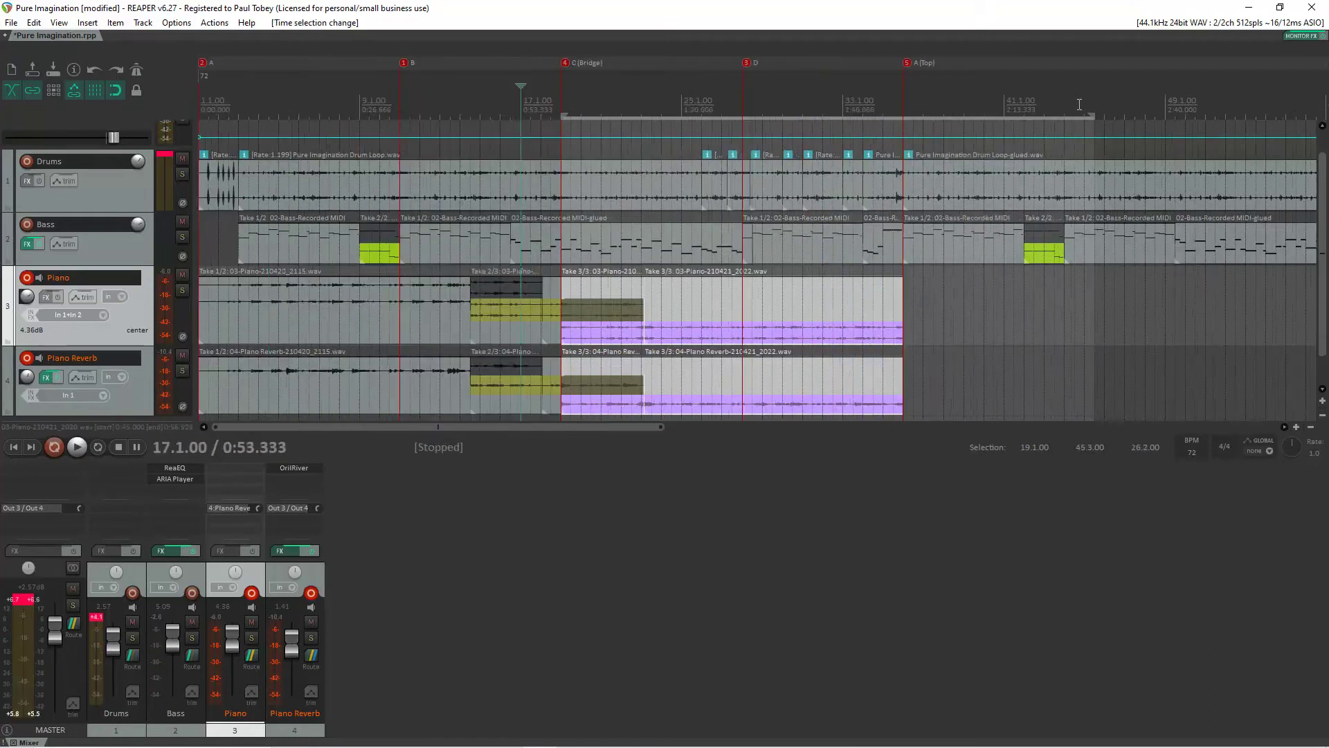
pyautogui.scroll(-2, 1079, 104)
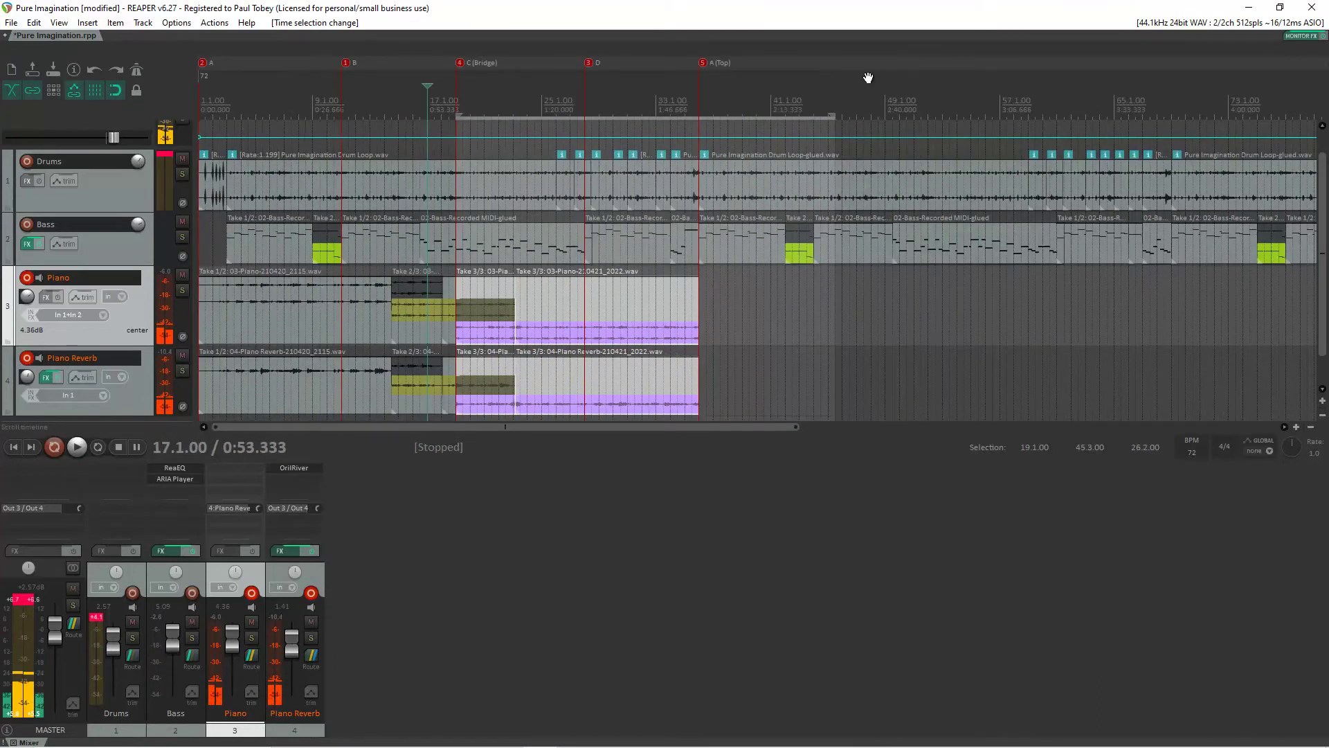
pyautogui.click(832, 112)
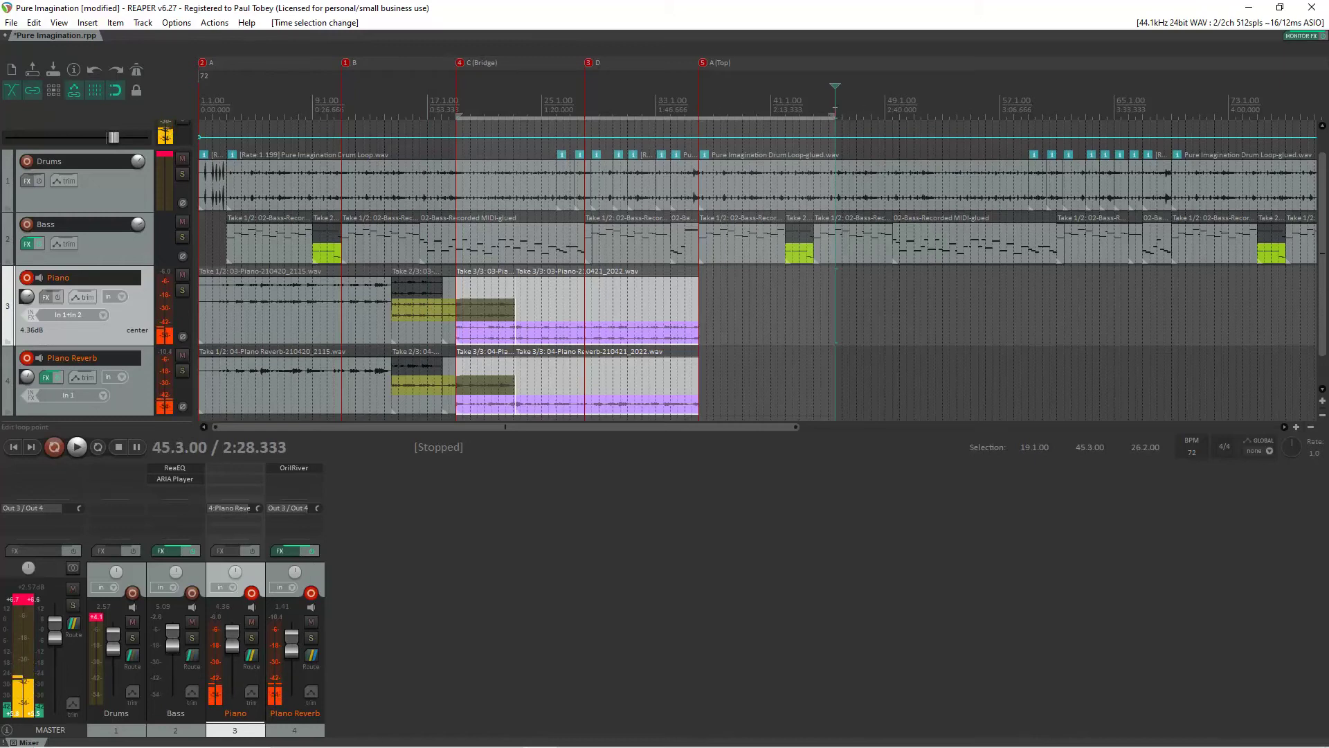
pyautogui.moveTo(835, 115); pyautogui.dragTo(683, 104)
pyautogui.scroll(2, 683, 101)
pyautogui.scroll(2, 684, 100)
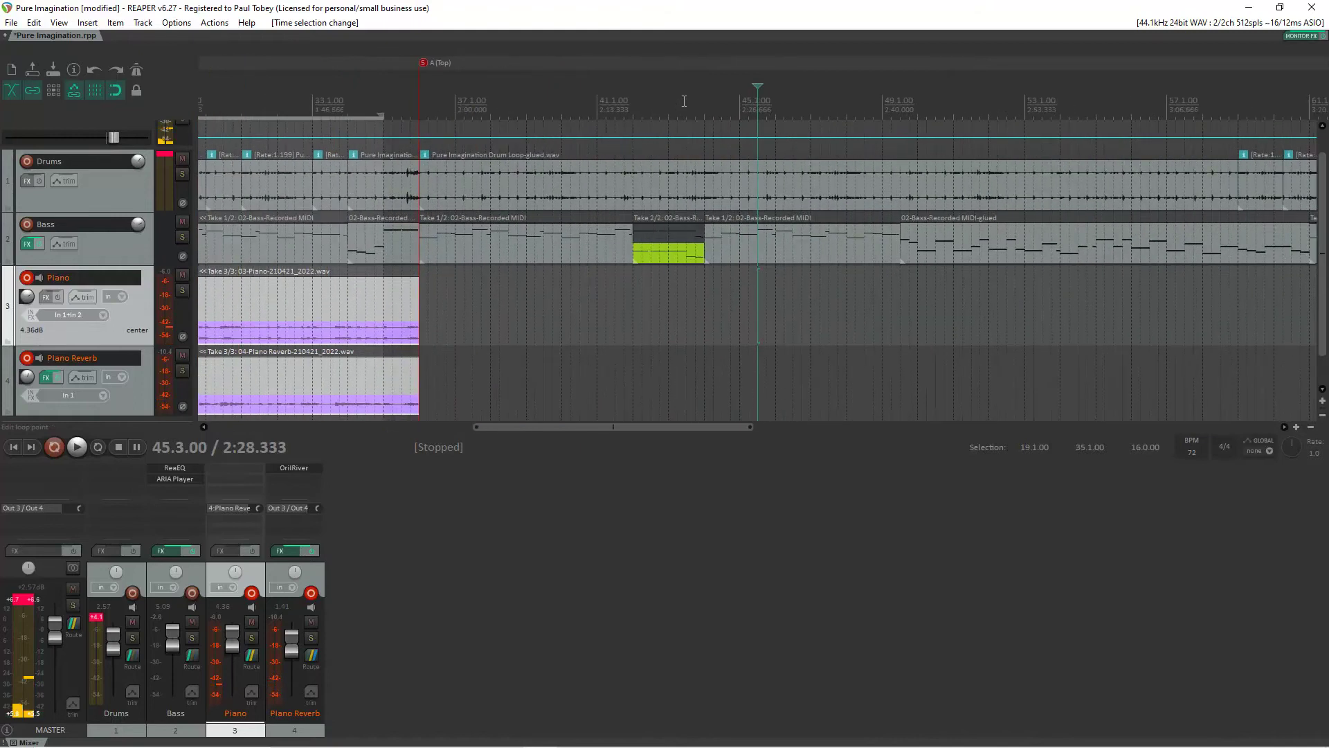
pyautogui.scroll(1, 684, 100)
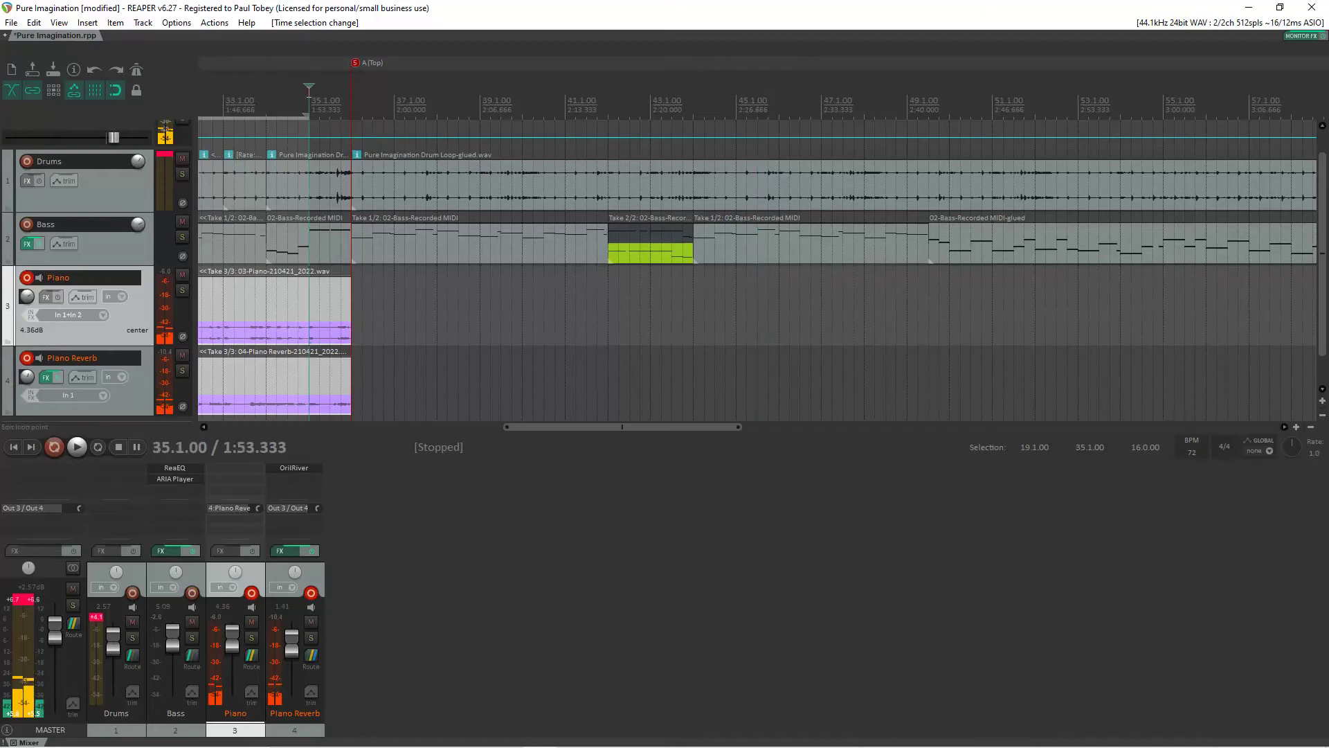
pyautogui.press('space')
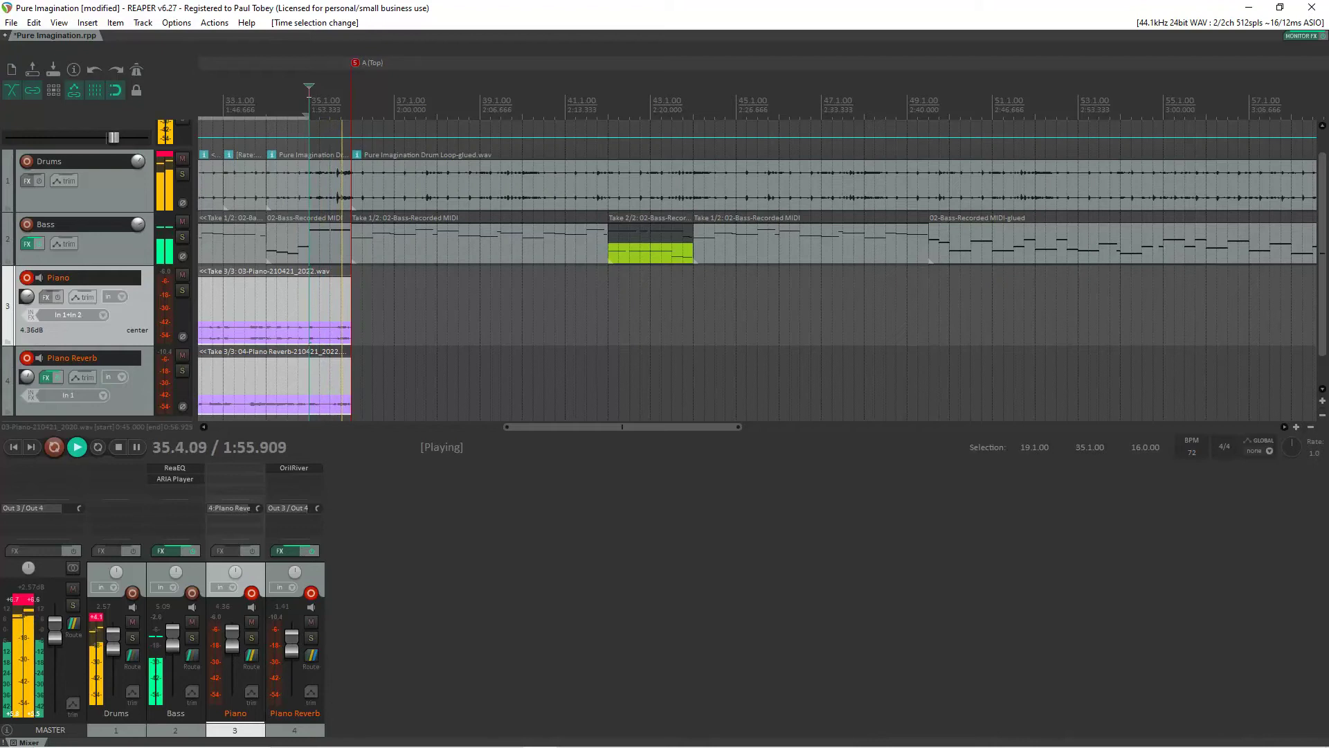
pyautogui.press('space')
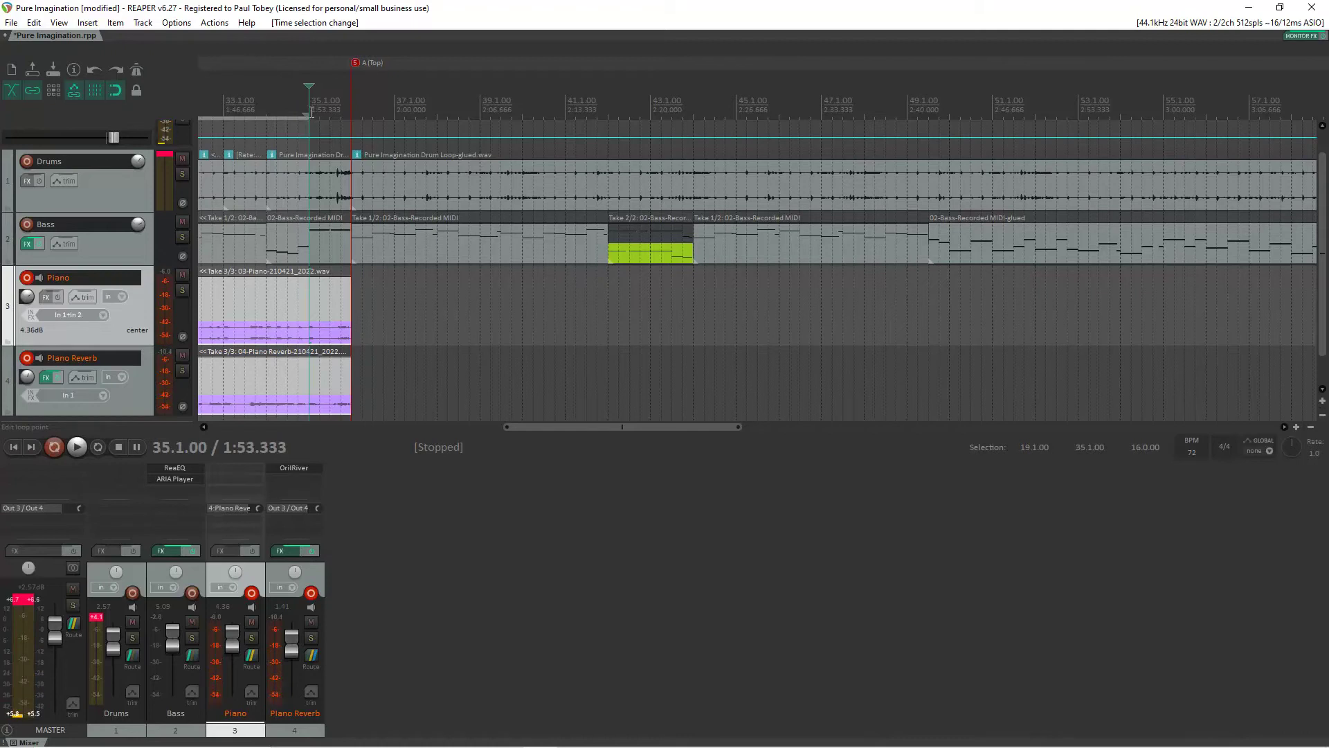
# Replace the old loop with a time selection spanning bars 35 through 73
pyautogui.moveTo(308, 110); pyautogui.dragTo(345, 105)
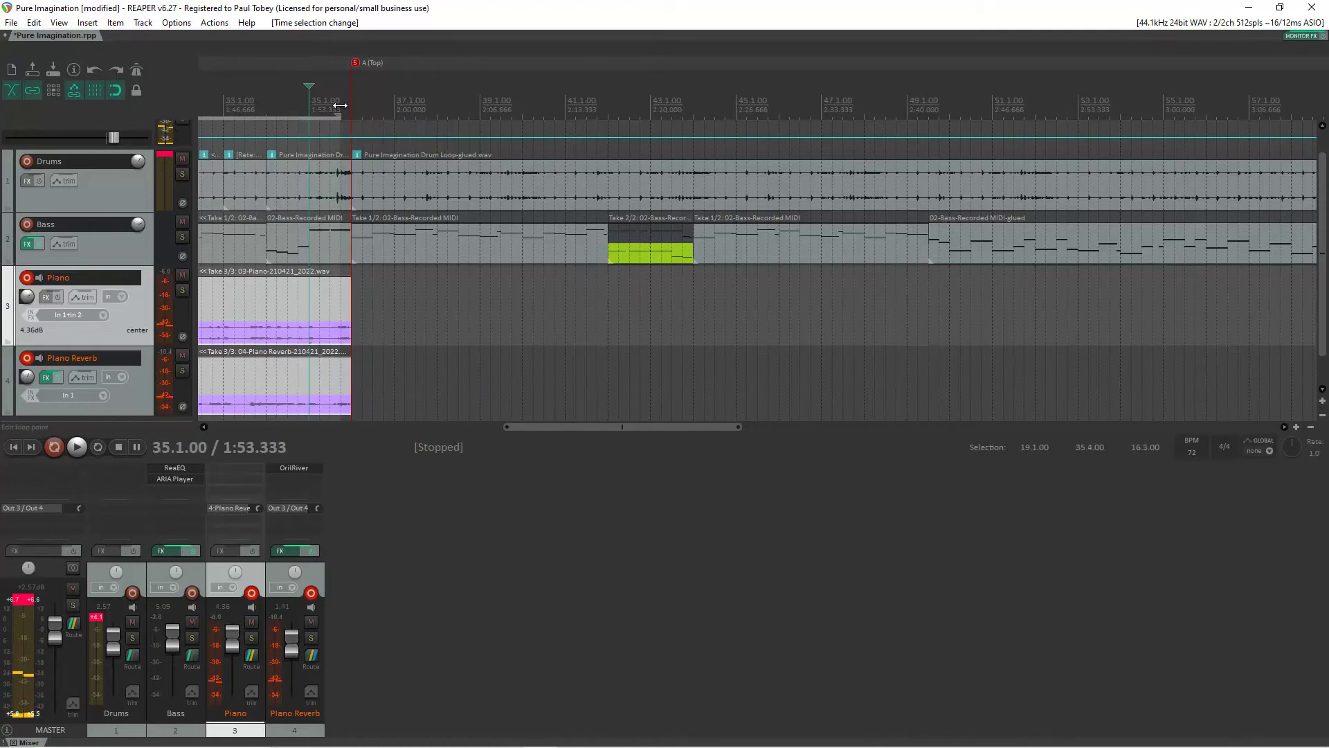
pyautogui.click(308, 110)
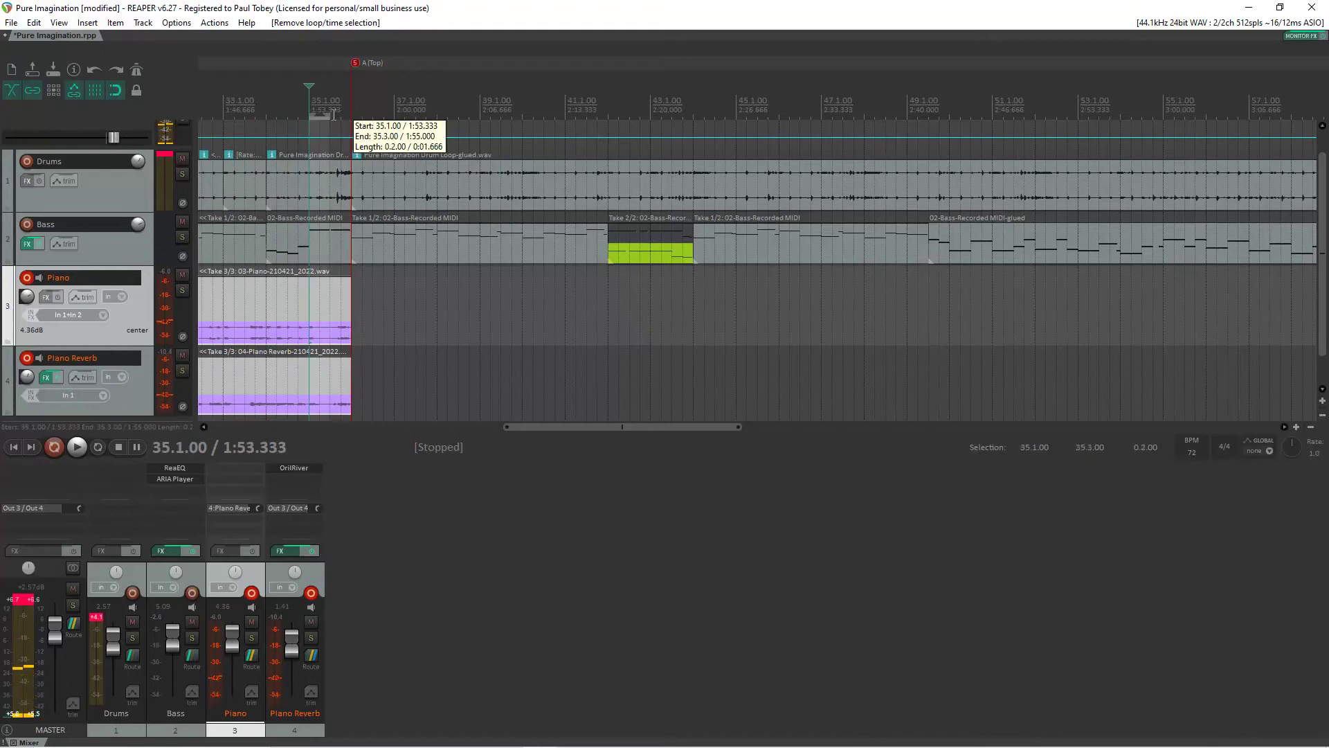
pyautogui.moveTo(322, 115); pyautogui.dragTo(778, 63)
pyautogui.scroll(2, 778, 66)
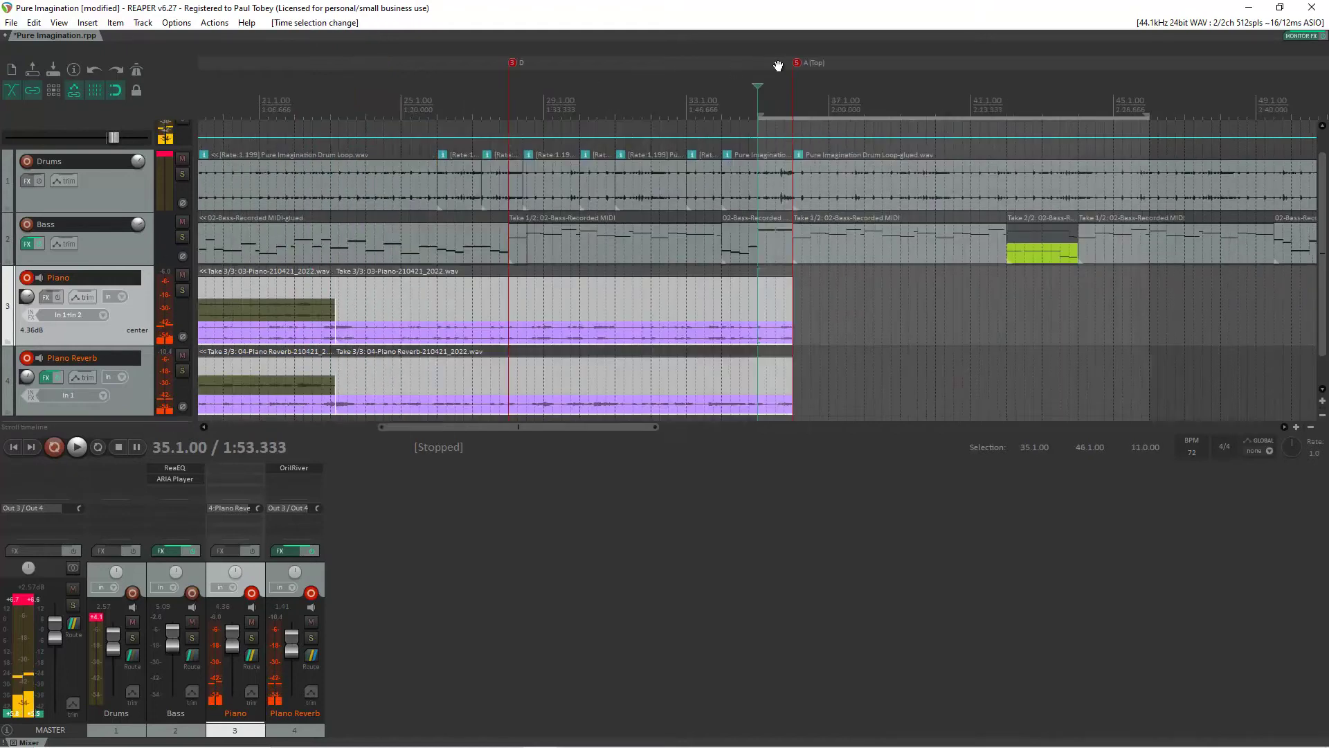
pyautogui.scroll(-1, 778, 65)
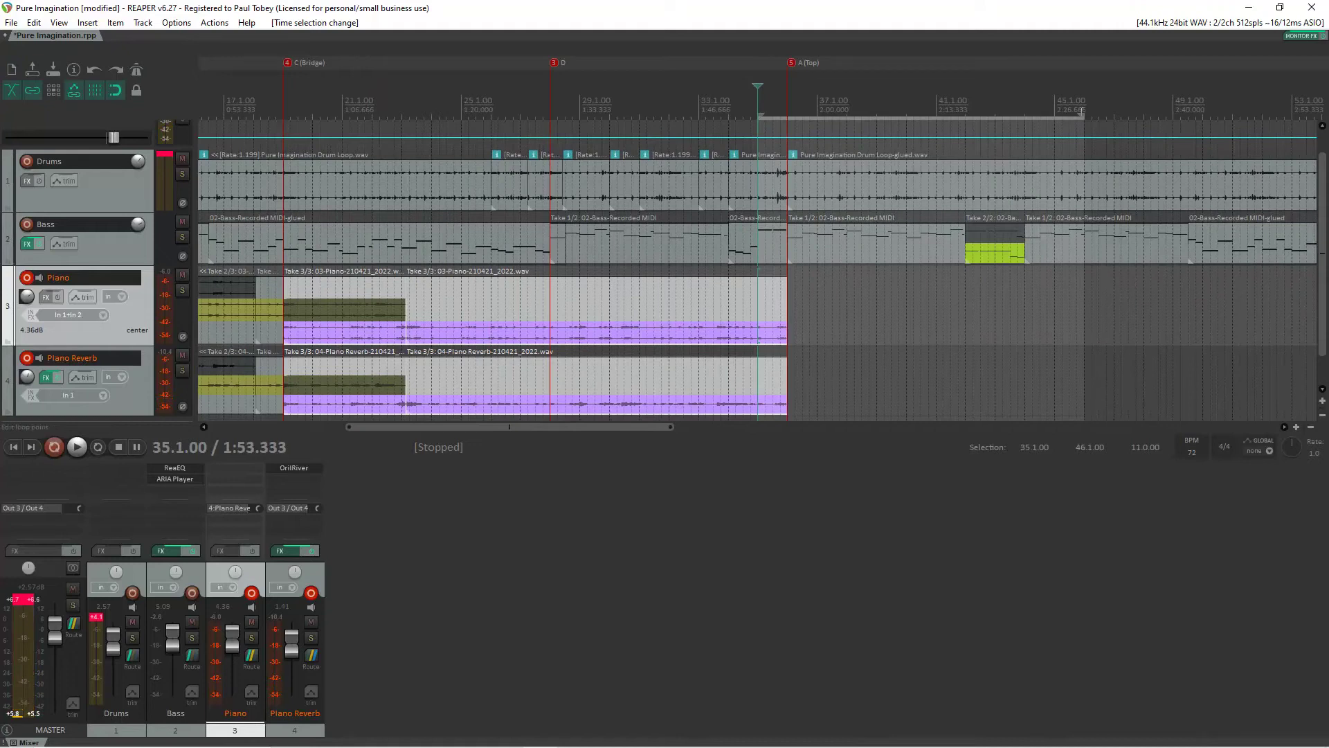
pyautogui.moveTo(1084, 114); pyautogui.dragTo(1296, 98)
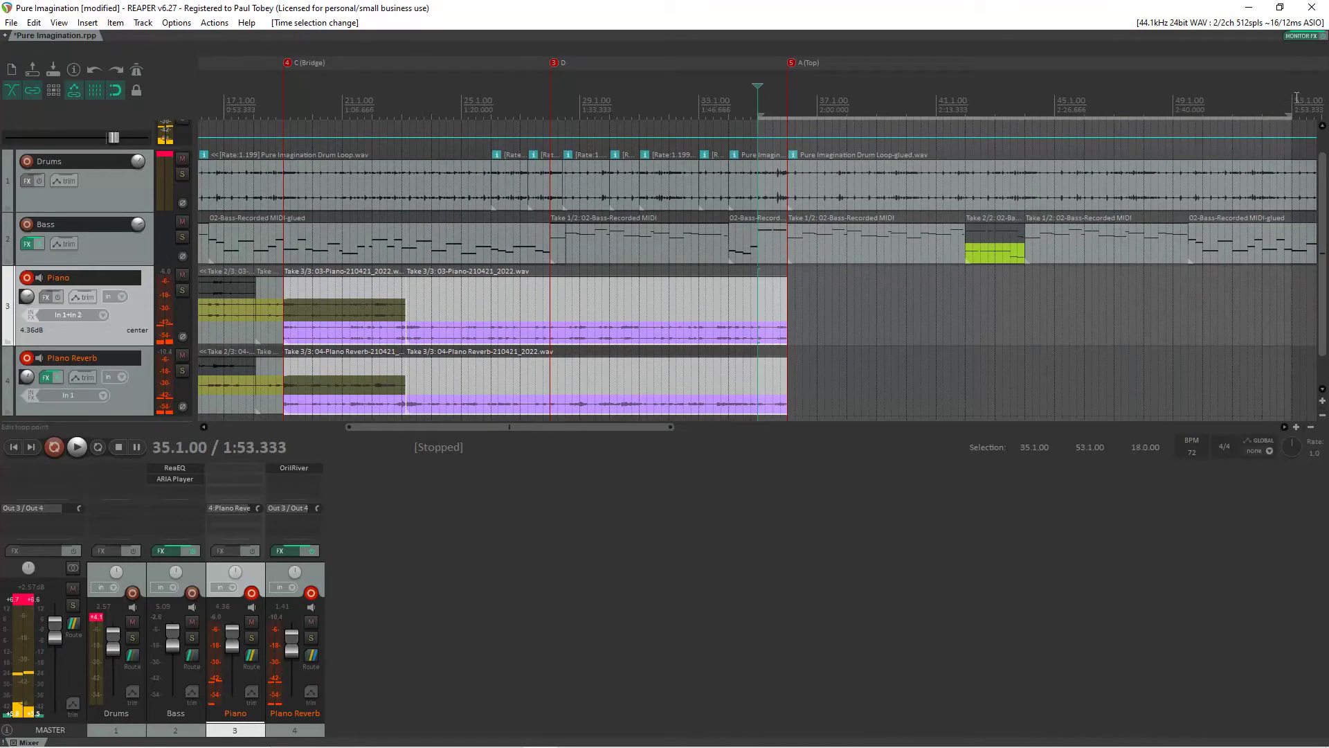
pyautogui.scroll(-1, 1295, 98)
pyautogui.scroll(-2, 1296, 98)
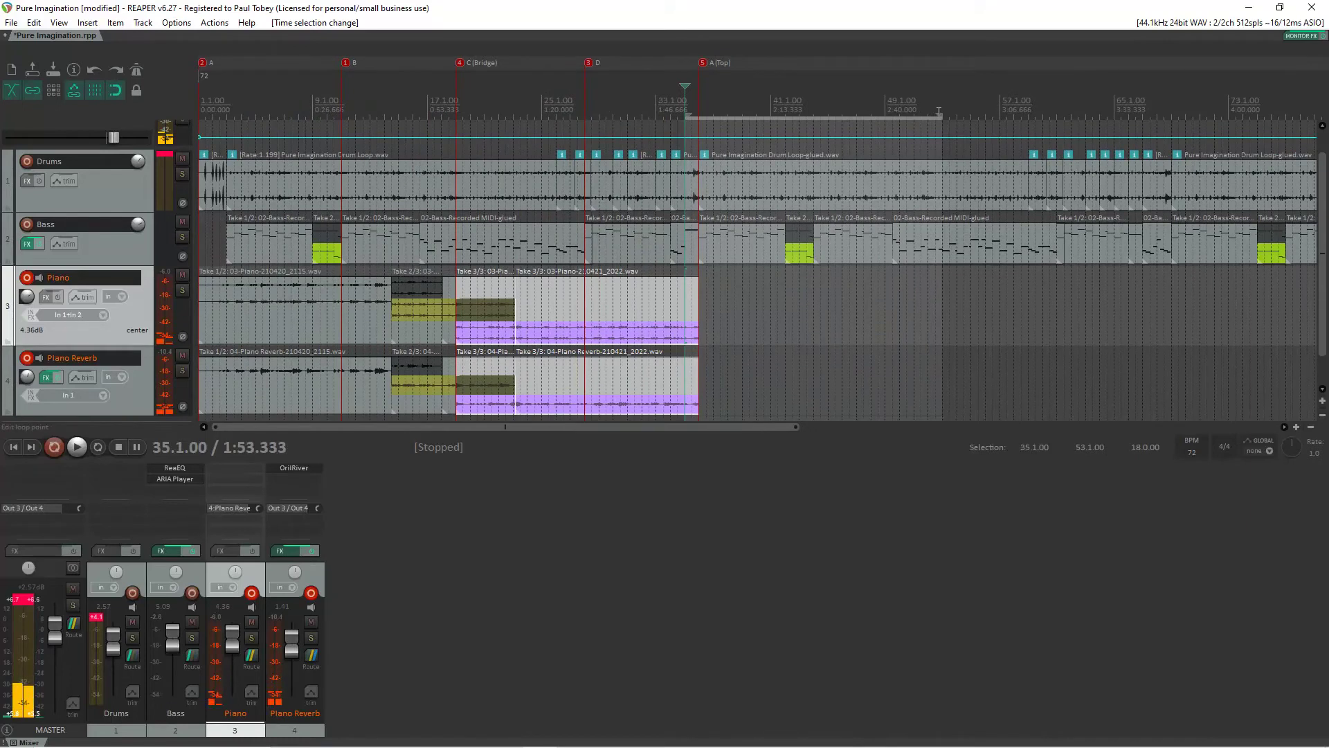
pyautogui.moveTo(940, 114); pyautogui.dragTo(1228, 116)
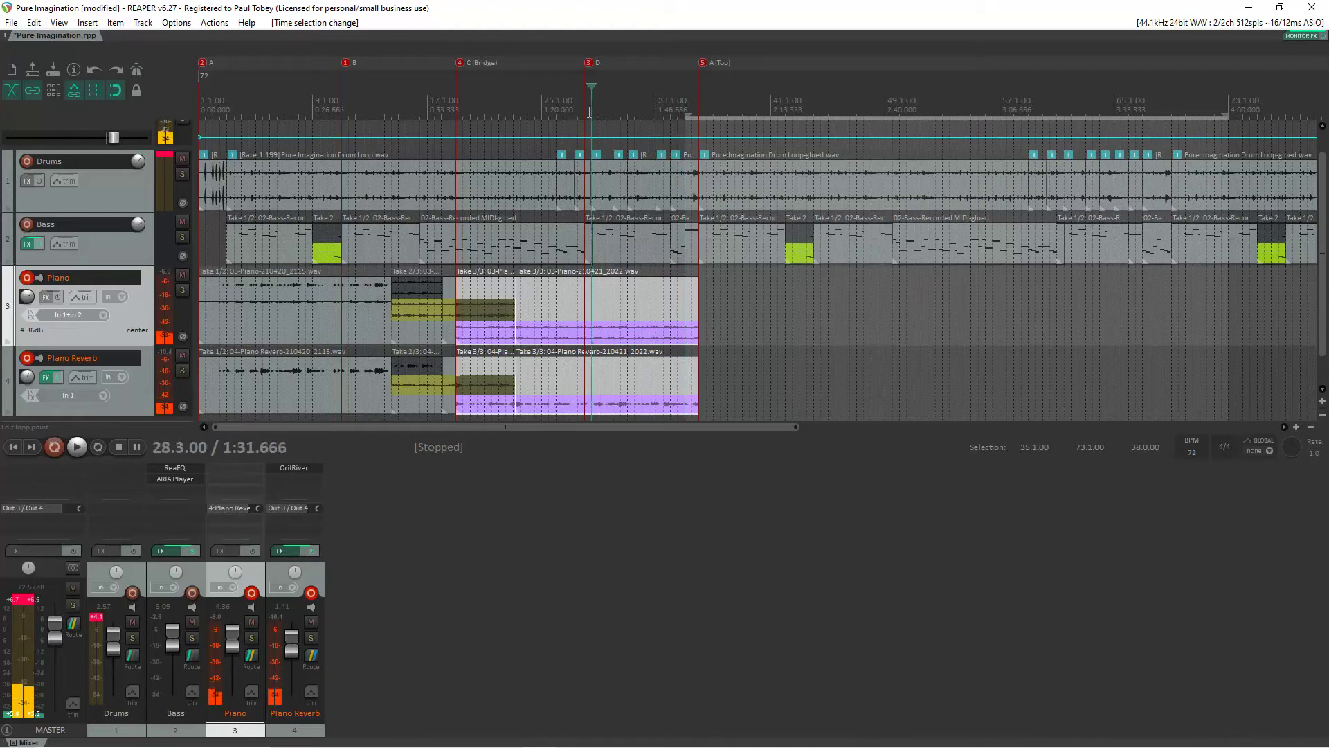
# Auto-punch record piano and reverb takes over the bar 35 selection, then stop
pyautogui.click(54, 447)
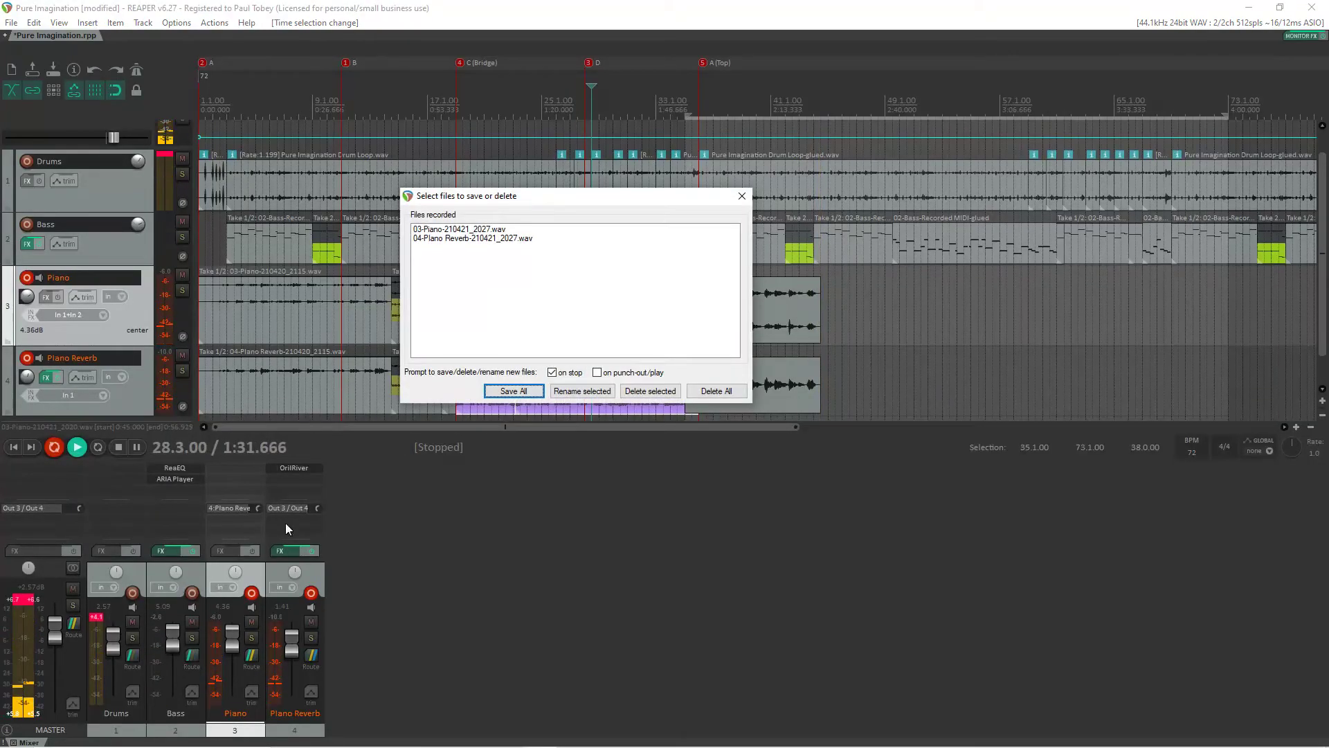
# Save all the new recordings and select the new piano take at bar 35
pyautogui.click(526, 389)
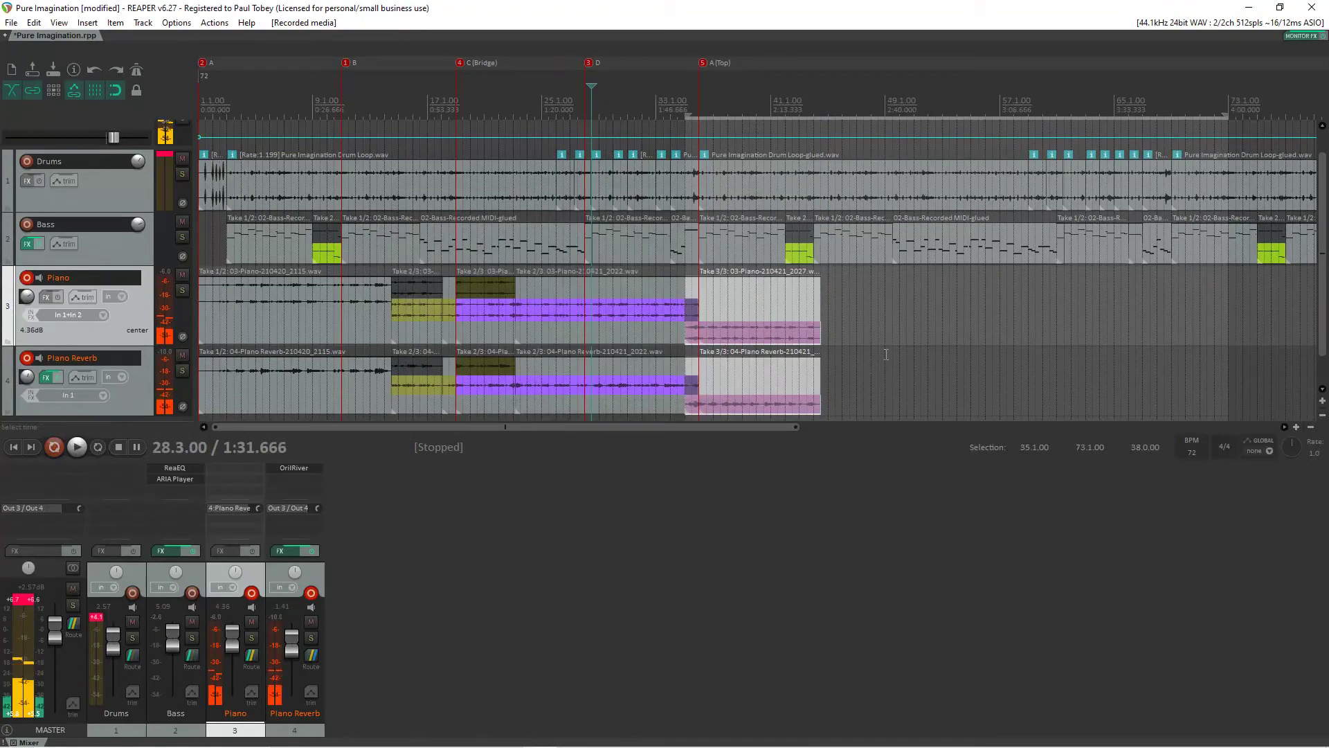
pyautogui.click(766, 329)
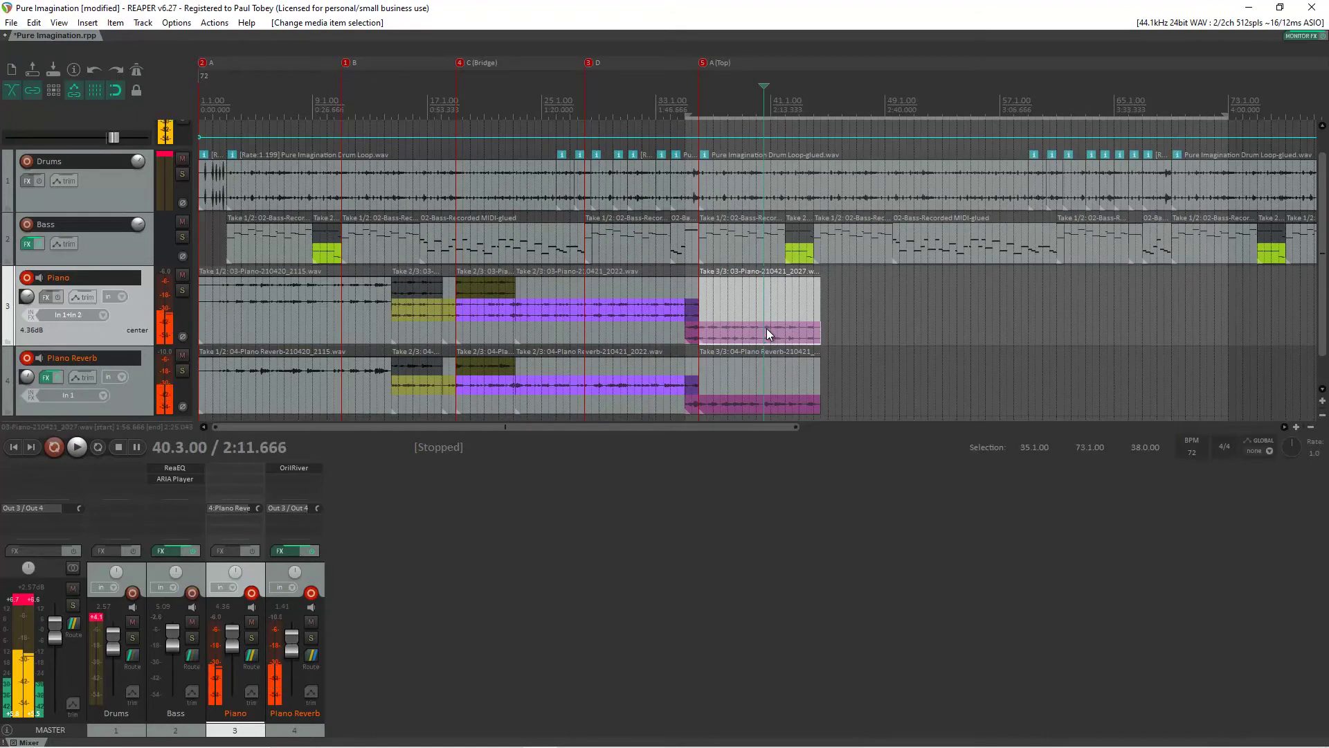
pyautogui.rightClick(767, 327)
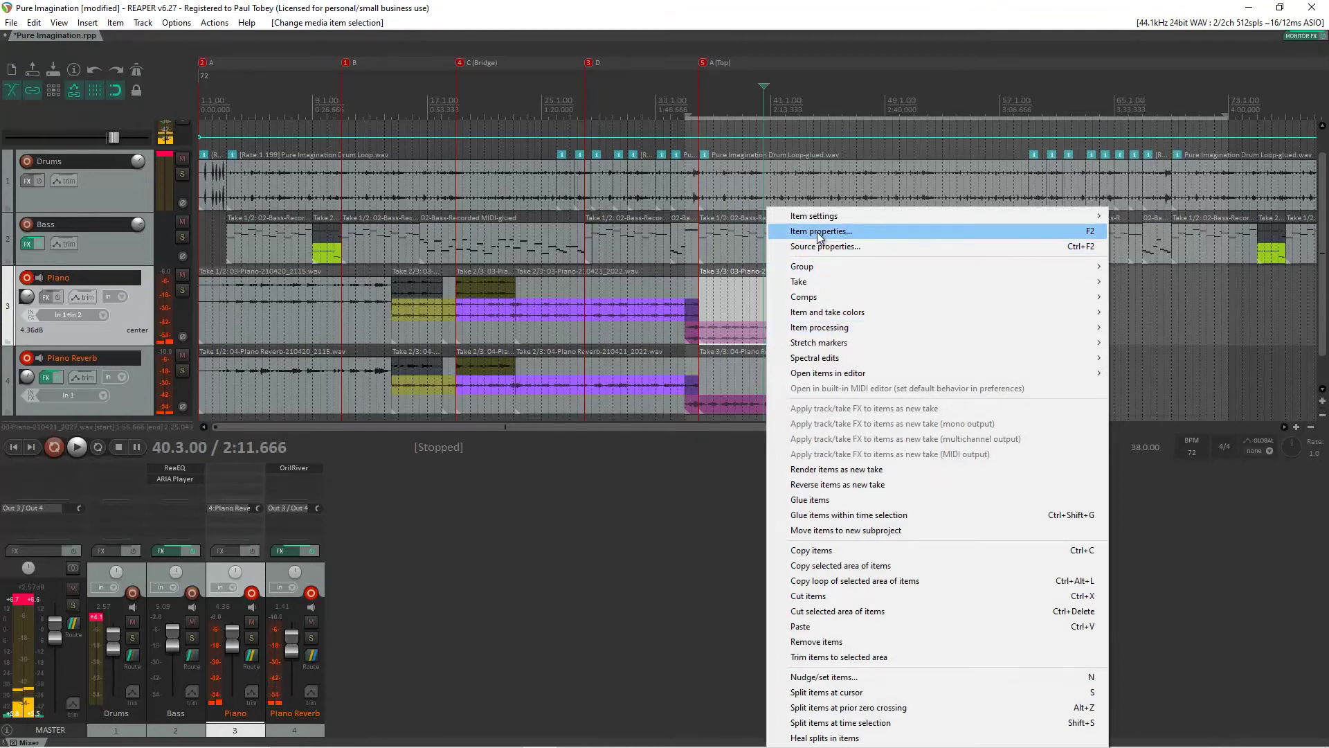
pyautogui.moveTo(831, 281)
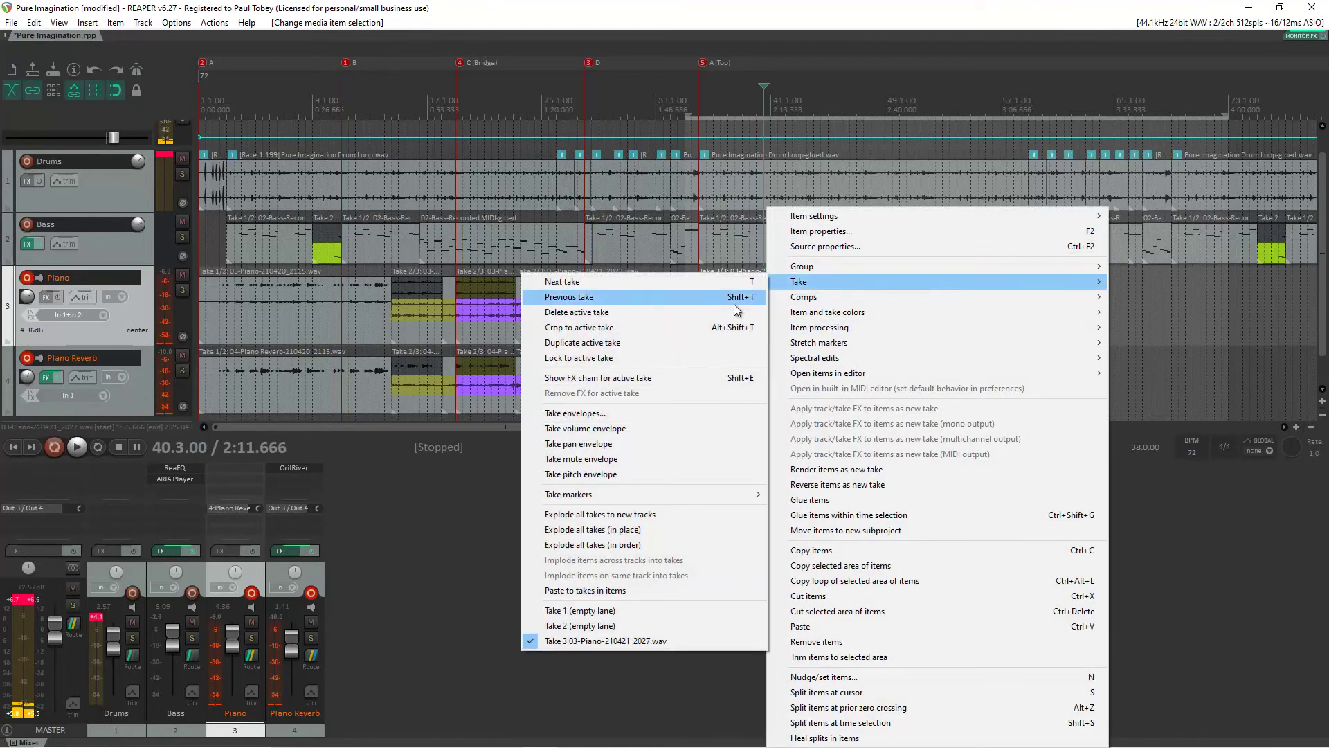
# Crop the bar 35 piano item to its active take
pyautogui.click(705, 325)
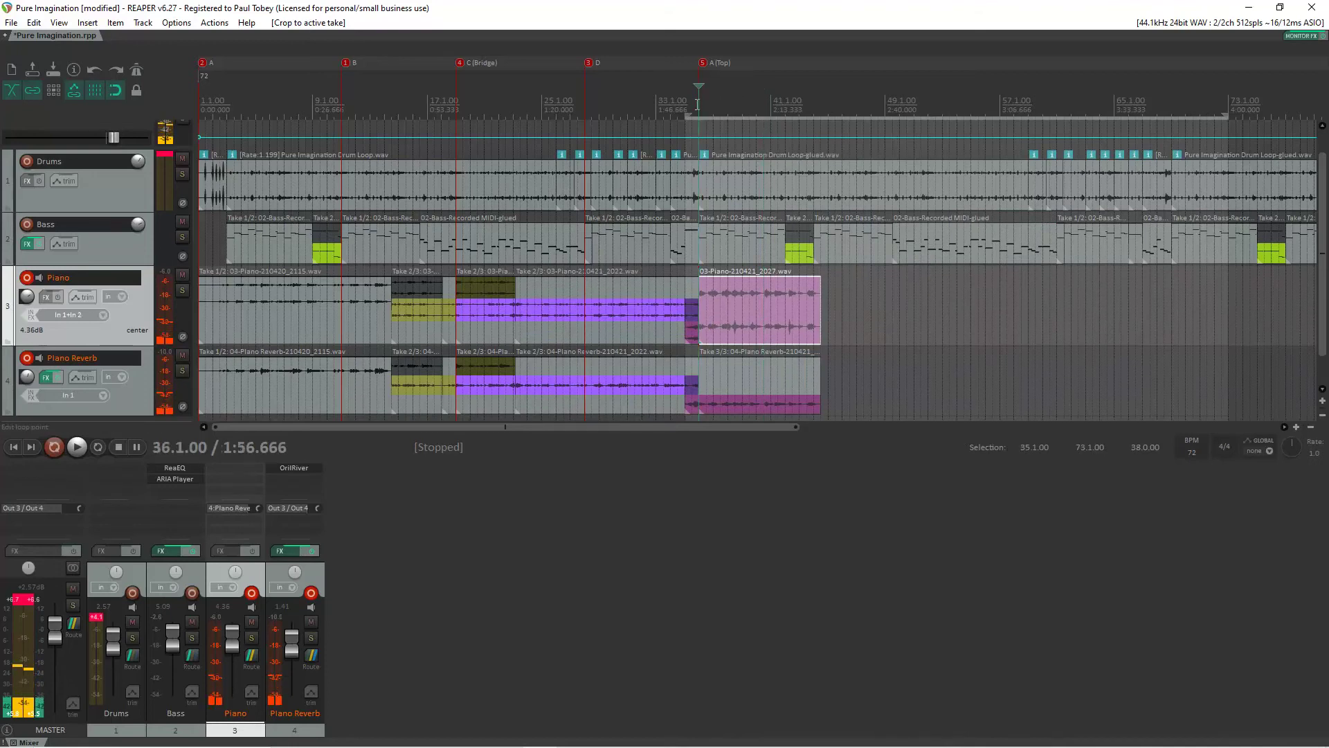
pyautogui.click(596, 314)
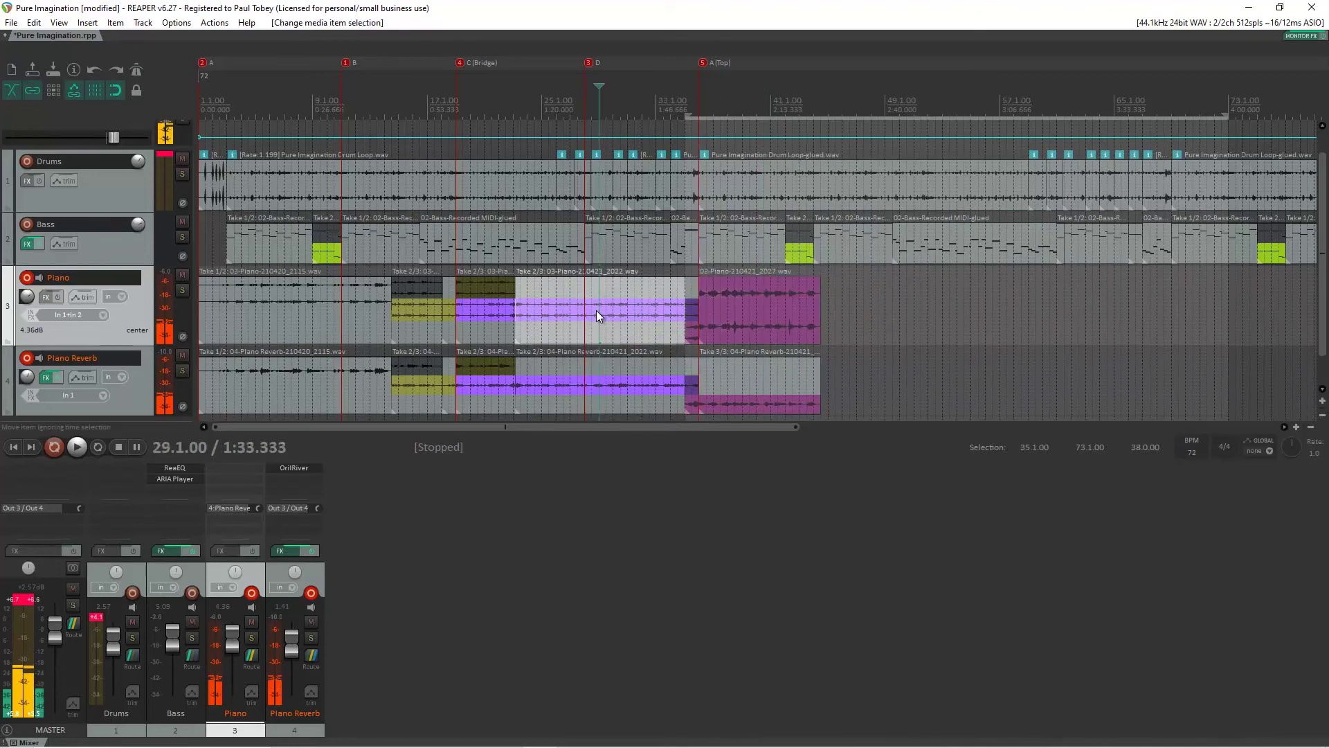
# Switch between the bridge piano item's takes, then crop it to the second take
pyautogui.click(489, 287)
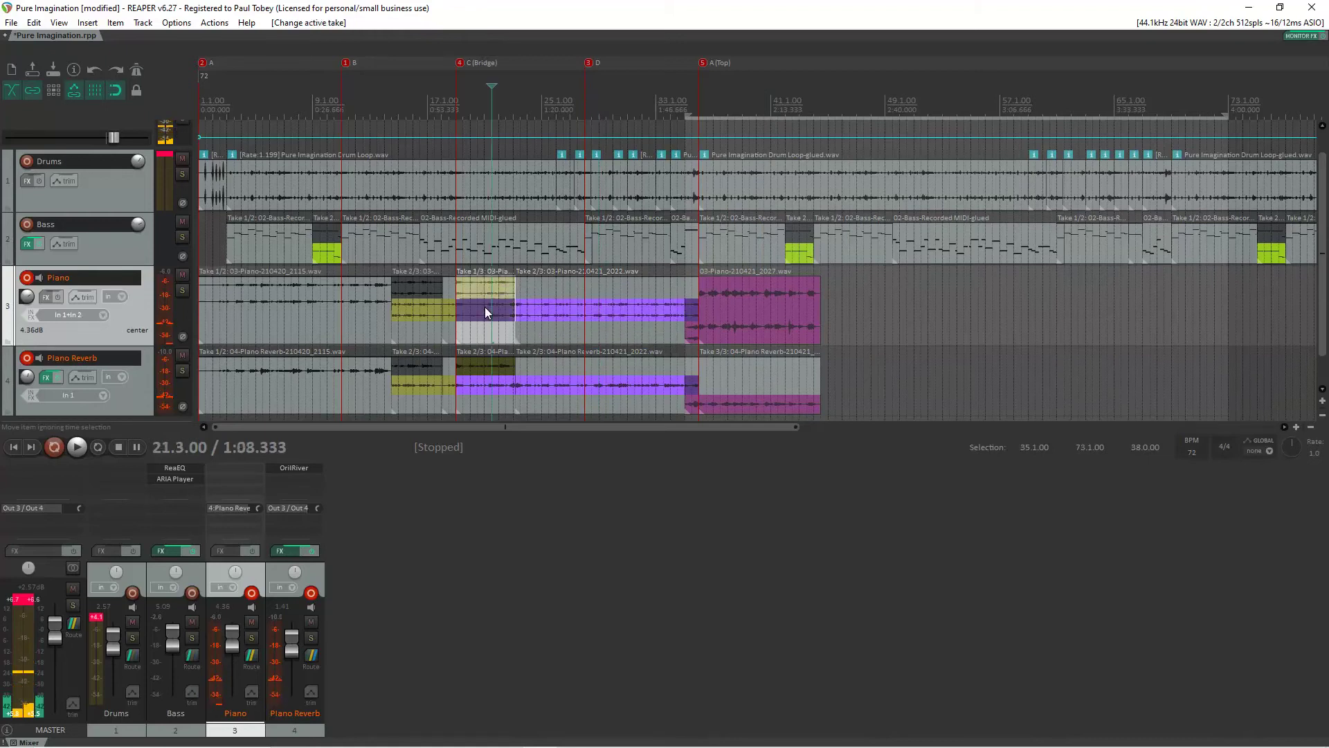
pyautogui.click(485, 308)
pyautogui.click(500, 288)
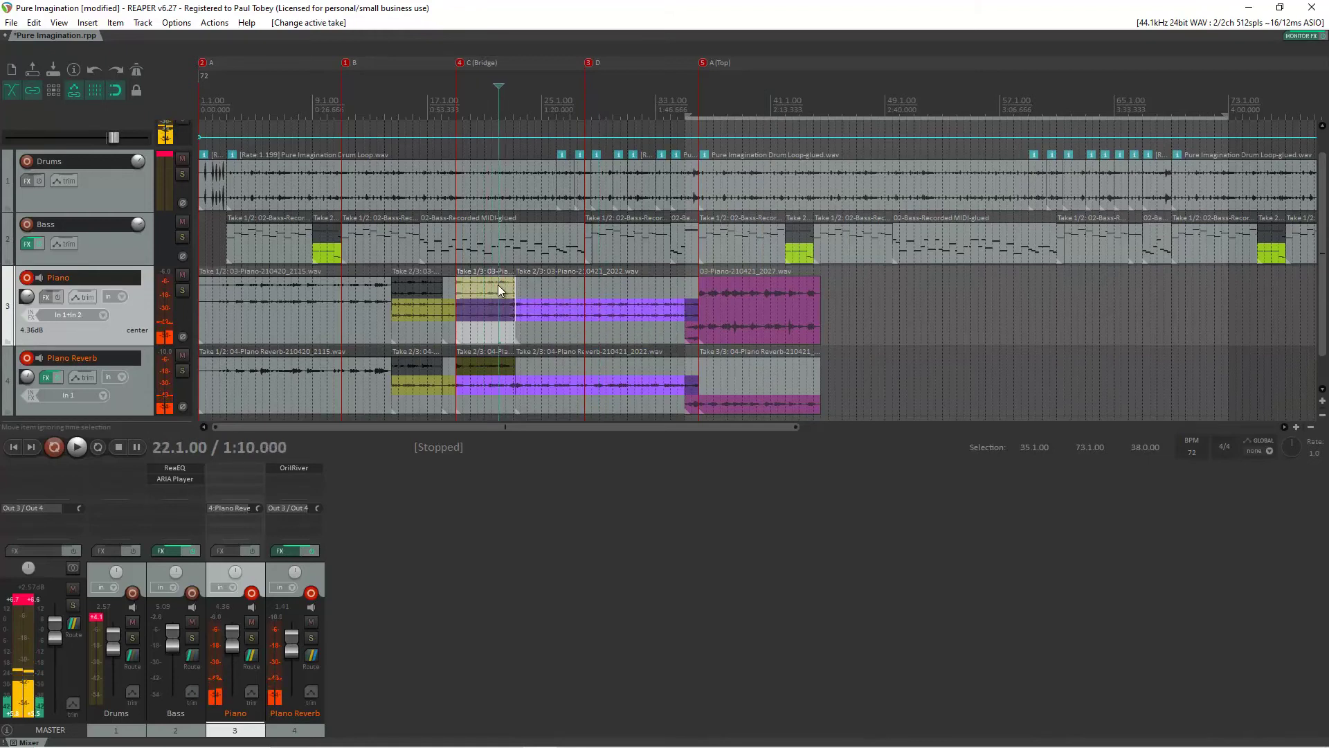
pyautogui.rightClick(497, 308)
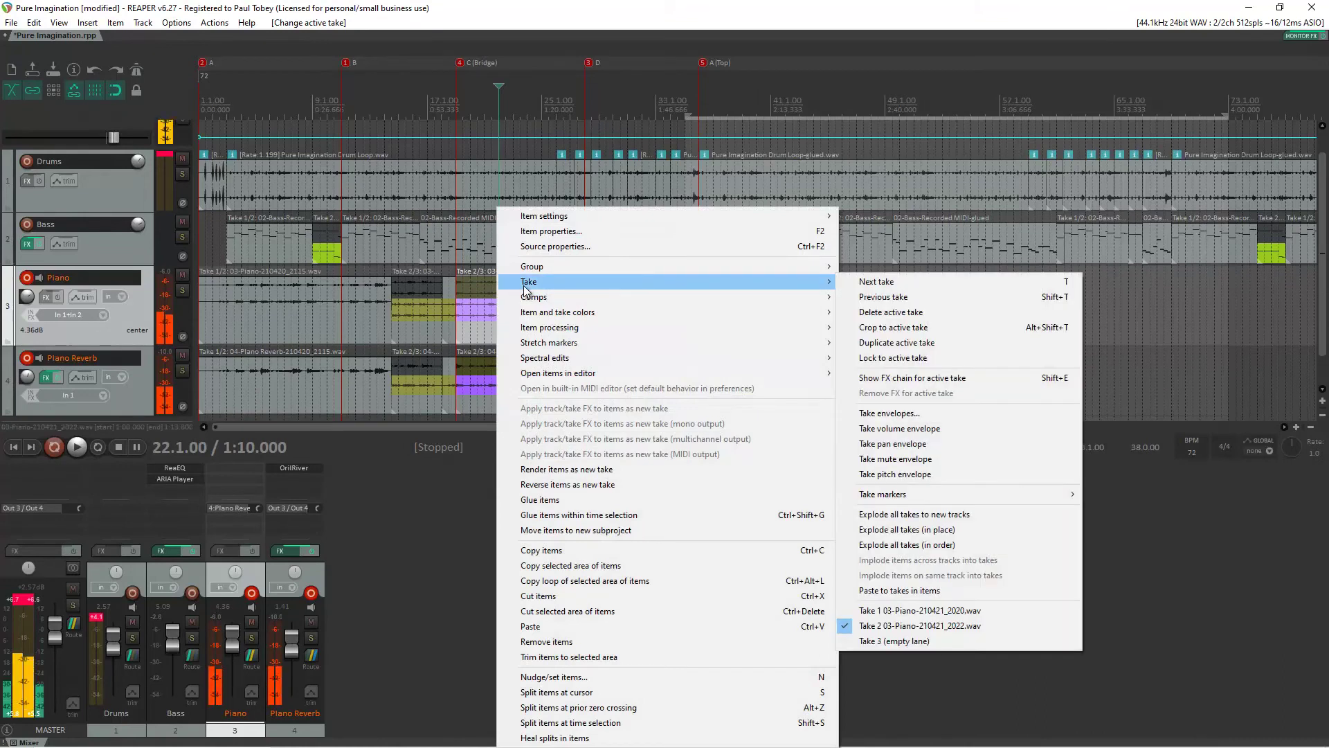
pyautogui.moveTo(582, 282)
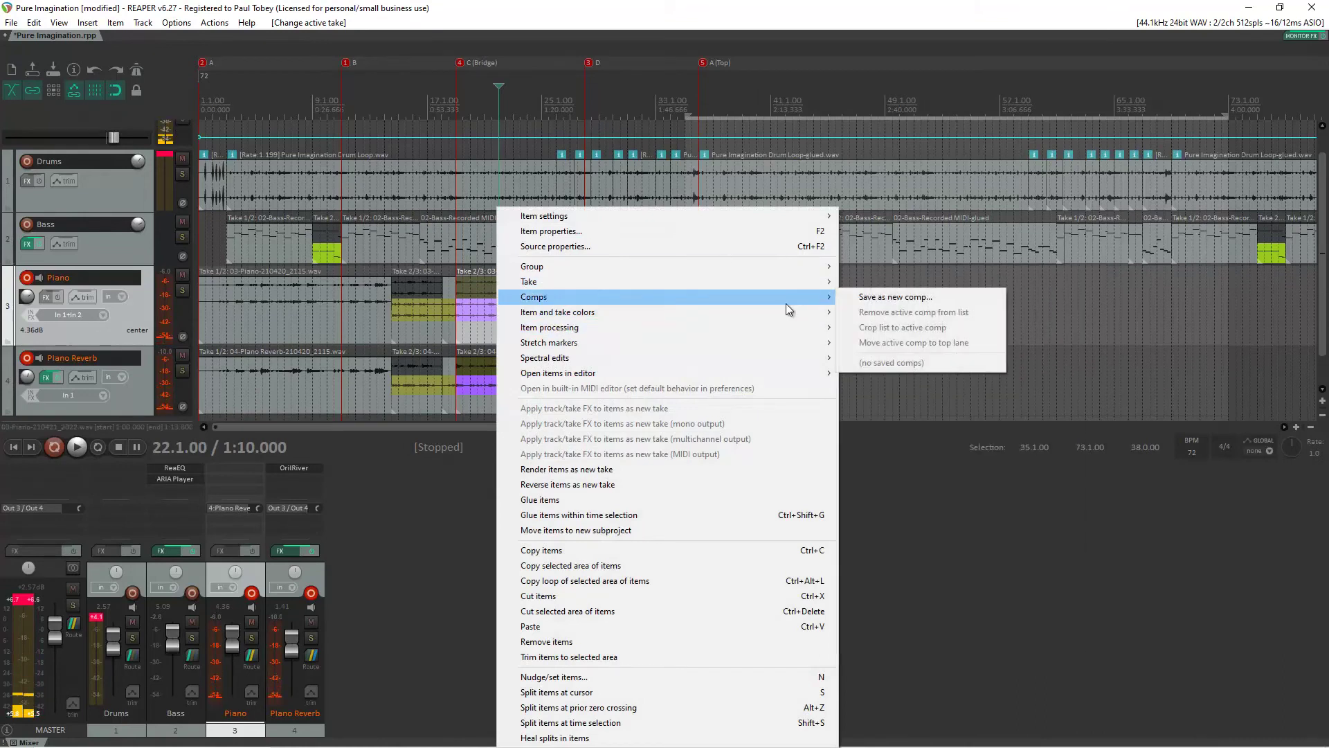
pyautogui.moveTo(528, 282)
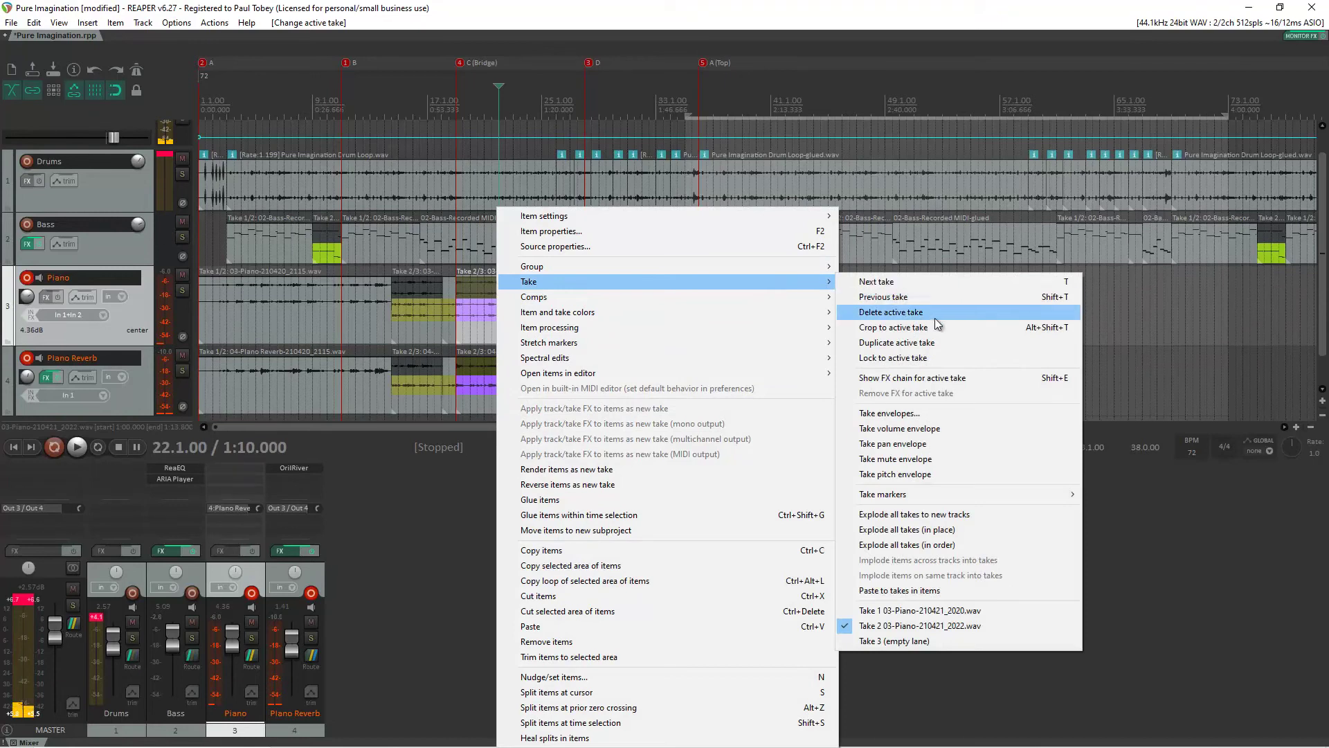
pyautogui.click(935, 327)
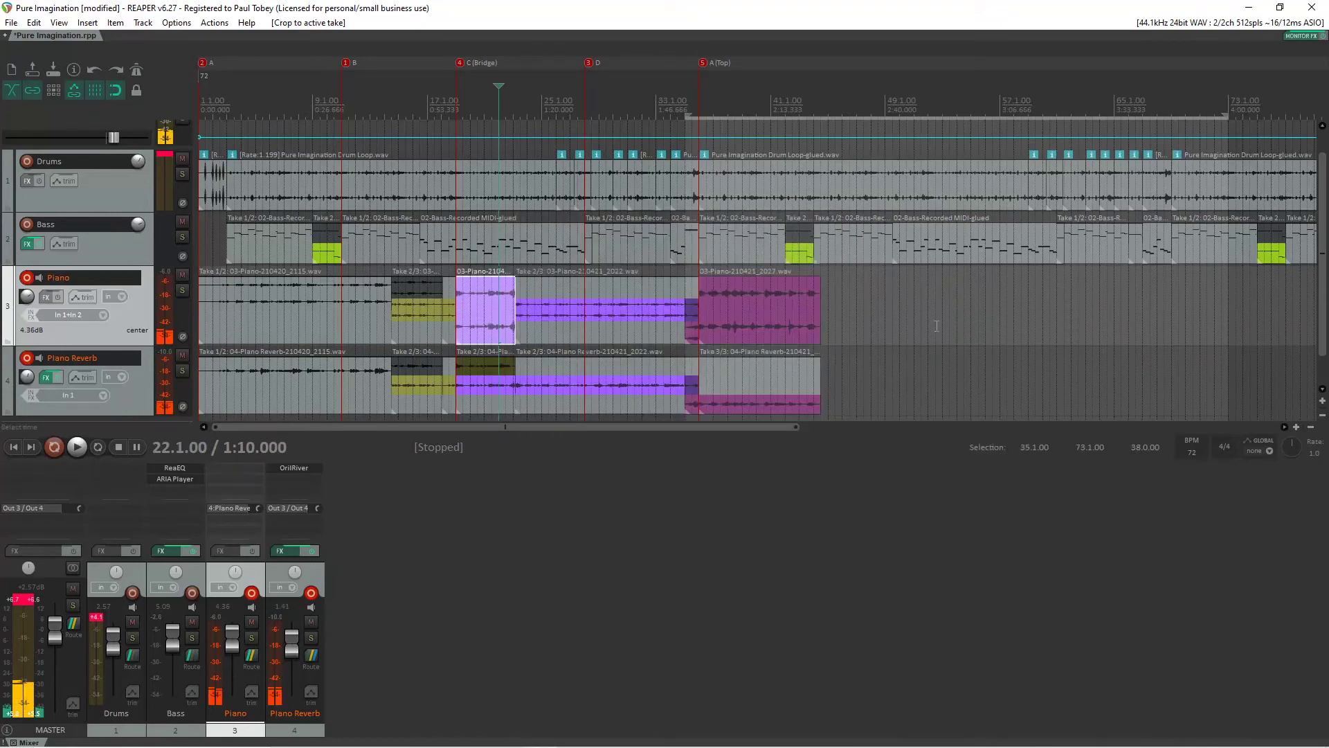
pyautogui.click(930, 322)
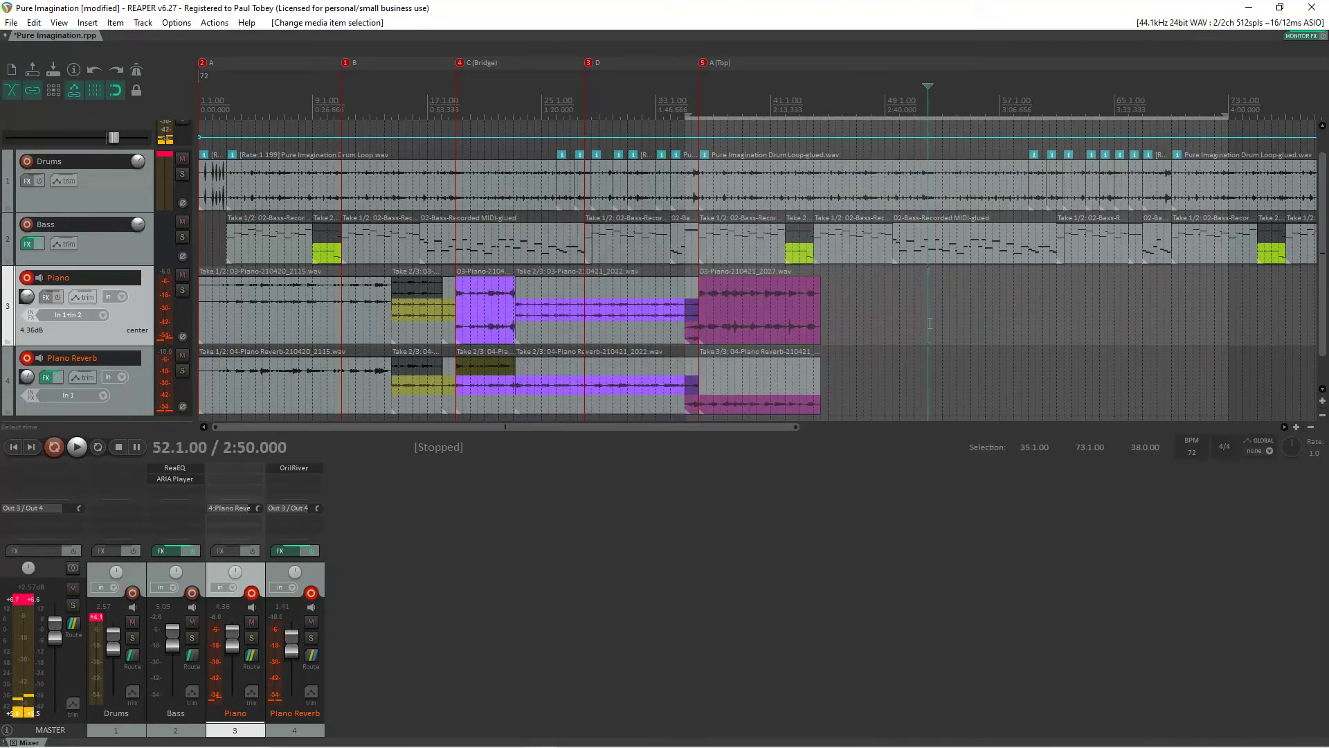